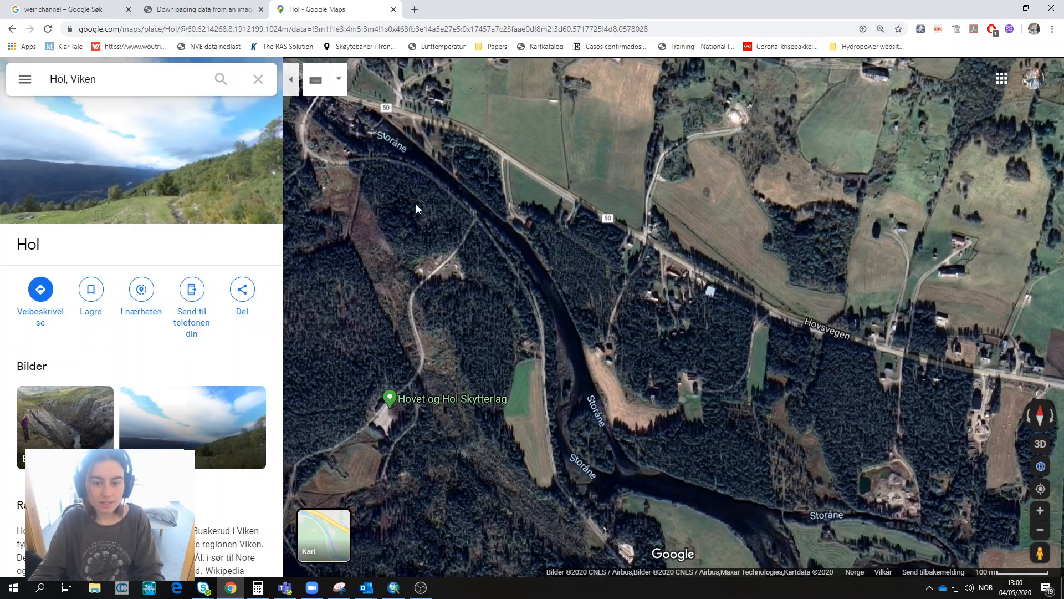
Examine the Storåne river on the satellite map and compare it with the weir channel reference images
left_click_drag(414, 203, 439, 227)
scroll(432, 222, "down", 1)
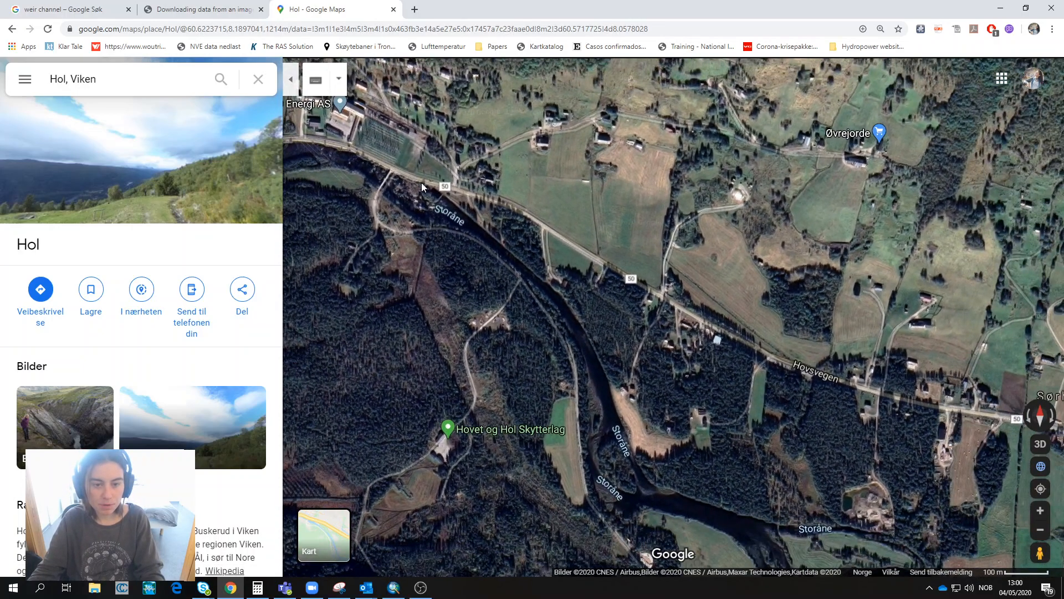
scroll(517, 258, "up", 3)
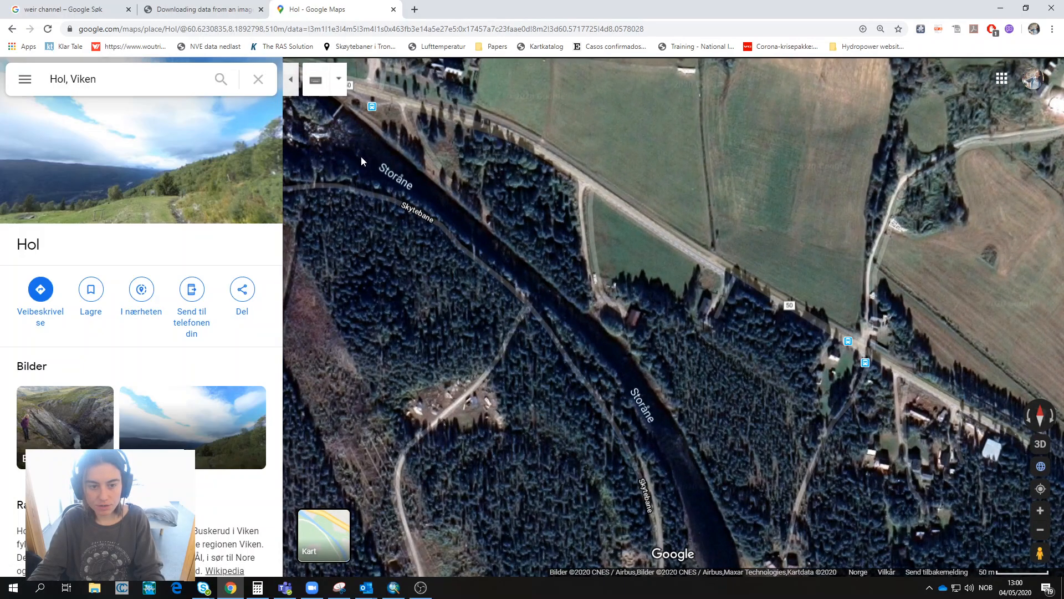
left_click(61, 10)
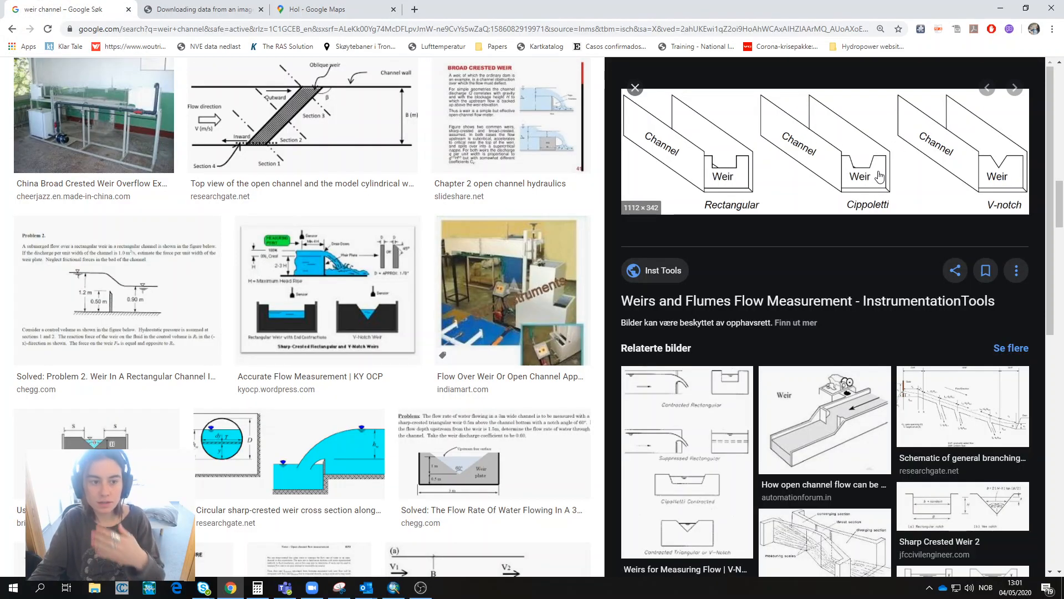
left_click(333, 10)
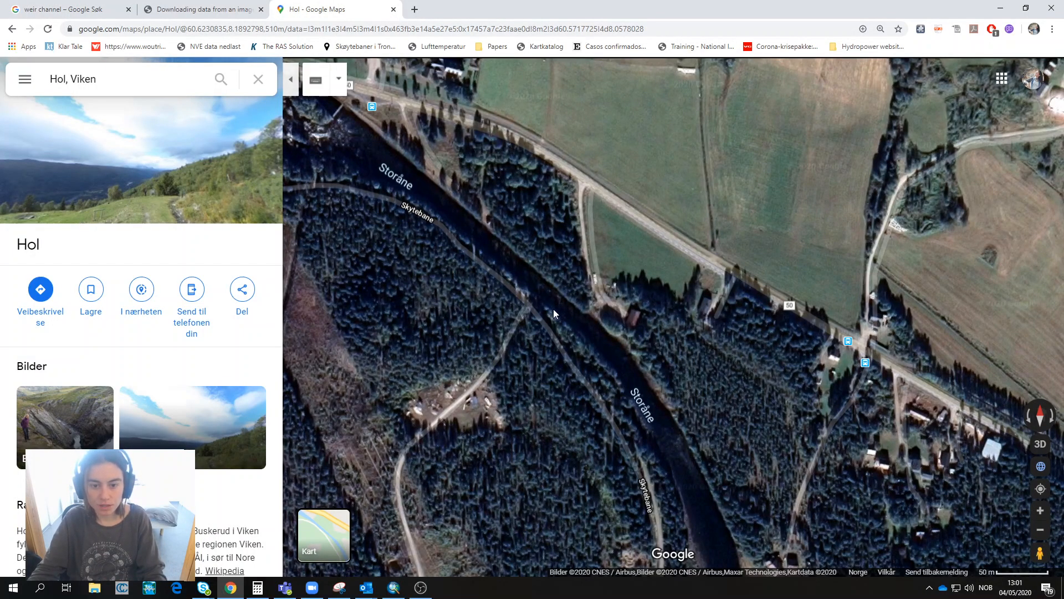
Switch to ArcMap, hide the DTM layer and zoom in on the river stretch in the orthophoto
left_click(392, 589)
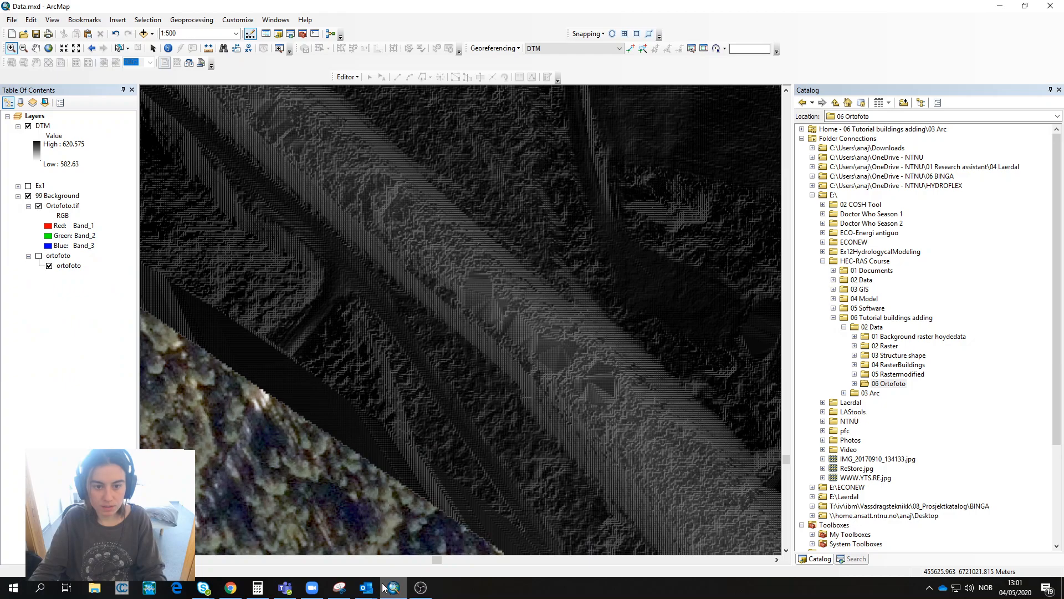
scroll(444, 314, "up", 2)
scroll(443, 315, "down", 4)
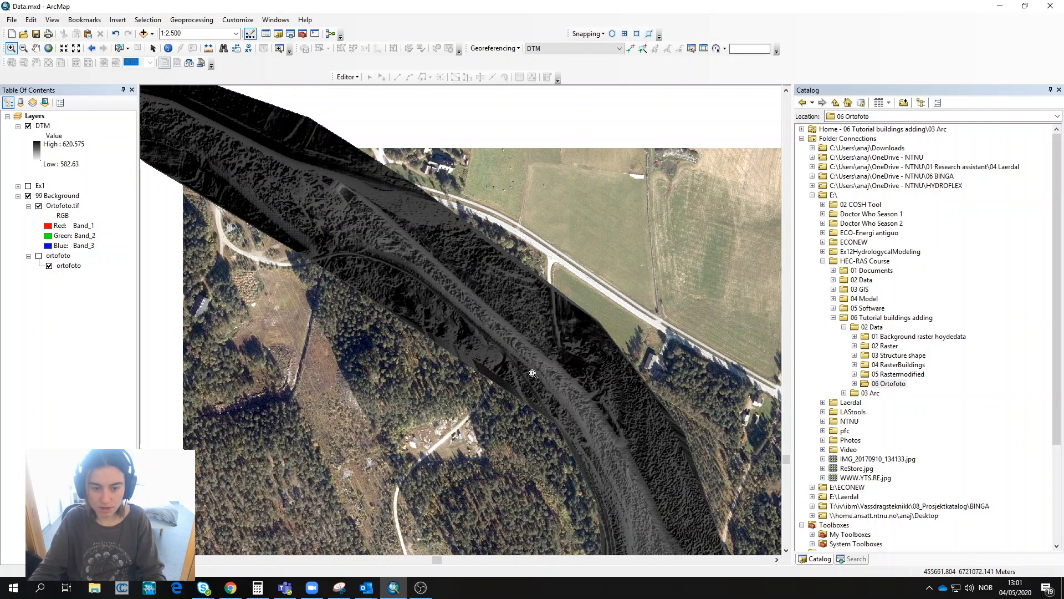
left_click(28, 126)
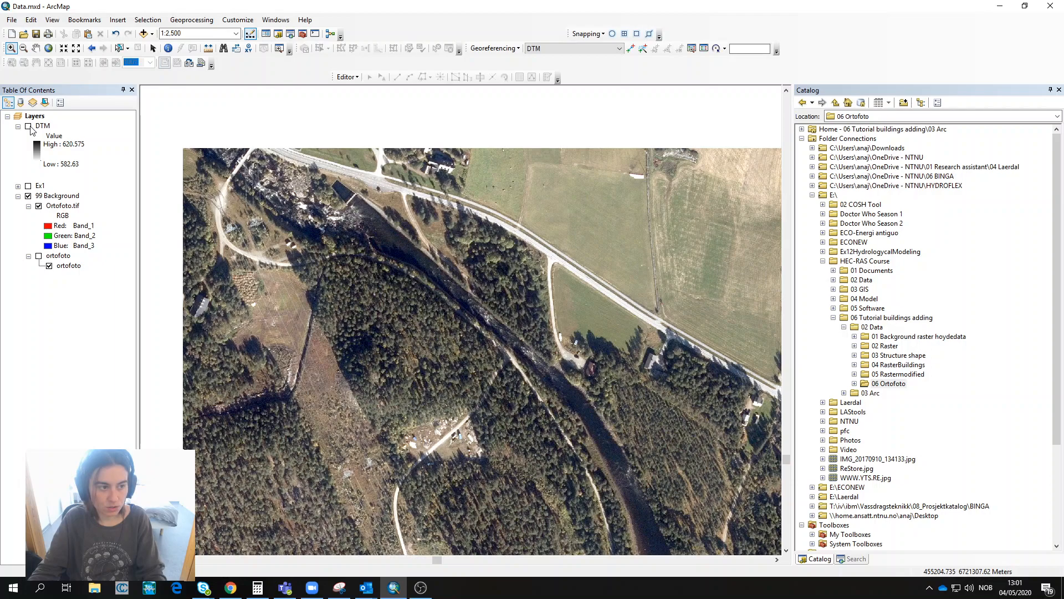
left_click_drag(457, 296, 566, 383)
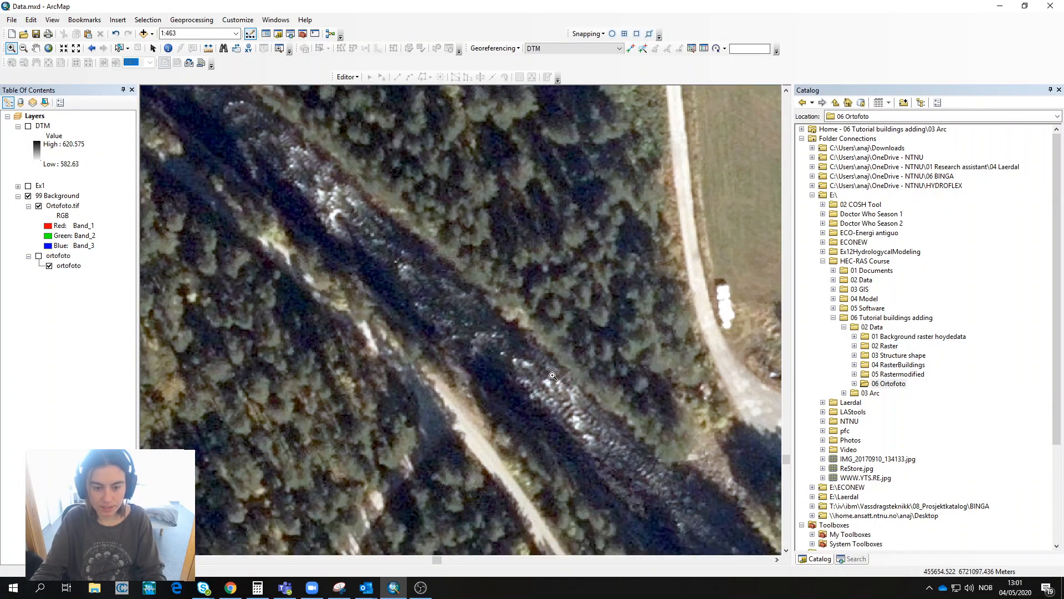
Compare the terrain with the orthophoto by toggling the DTM layer's visibility, leaving the layer hidden
left_click(29, 126)
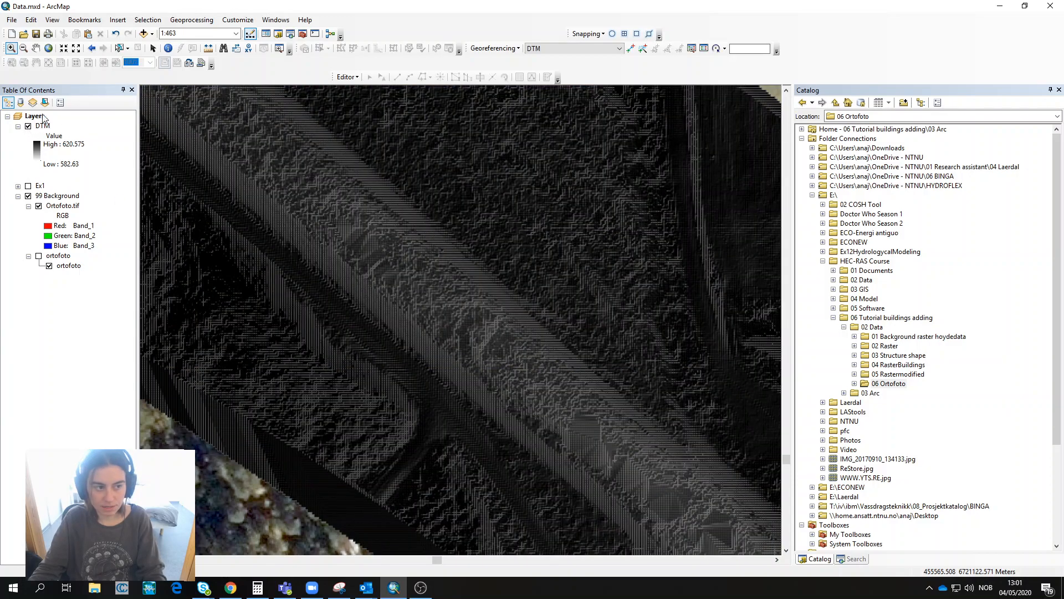
left_click(28, 127)
left_click(28, 126)
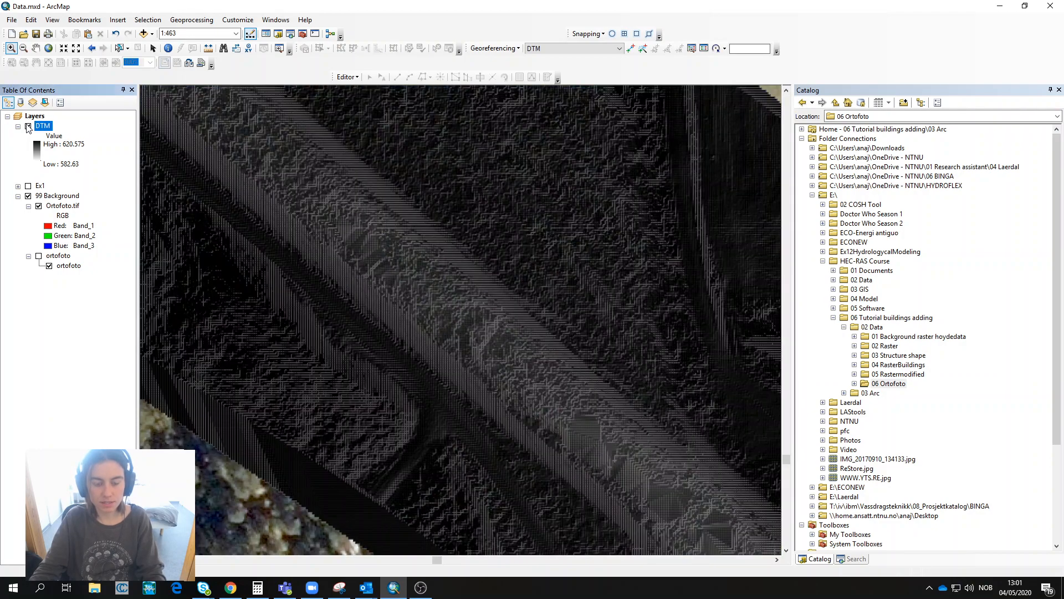
left_click(28, 126)
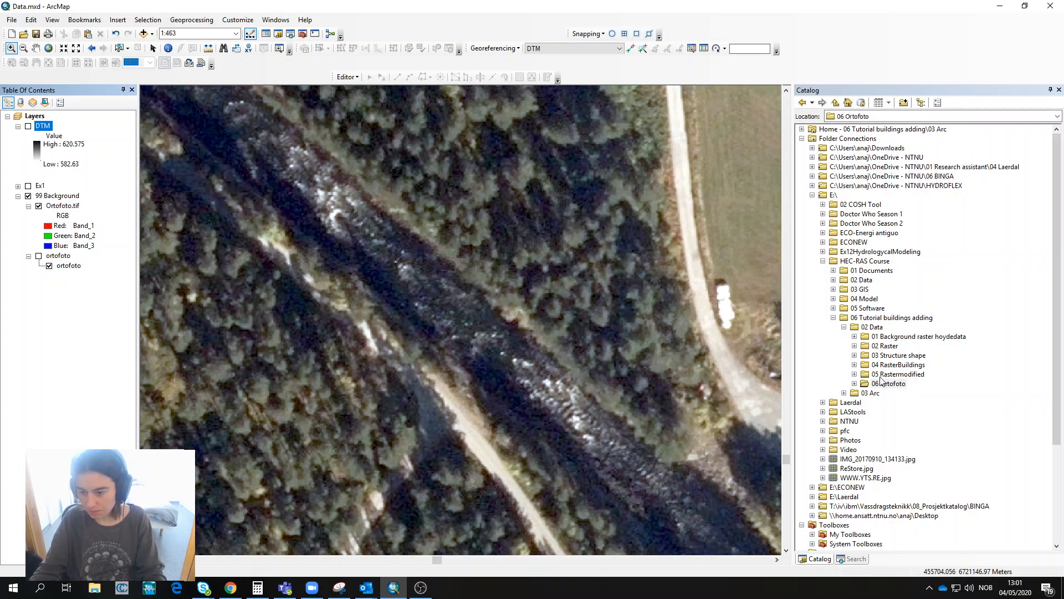
Set up a new shapefile named Weir2 with the Polygon feature type in the 03 Structure shape folder
right_click(878, 357)
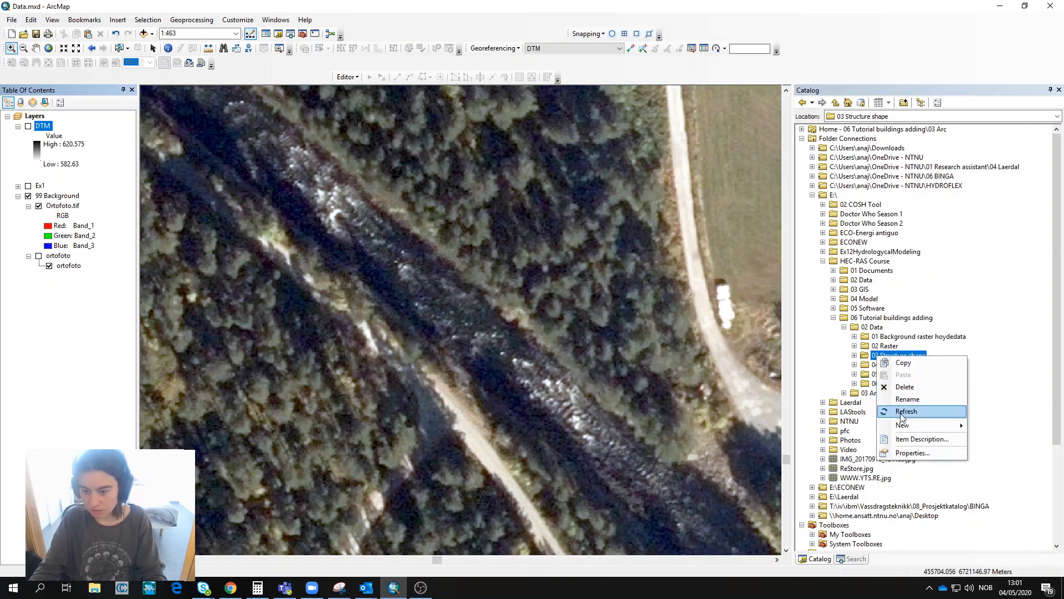
mouse_move(904, 425)
left_click(816, 480)
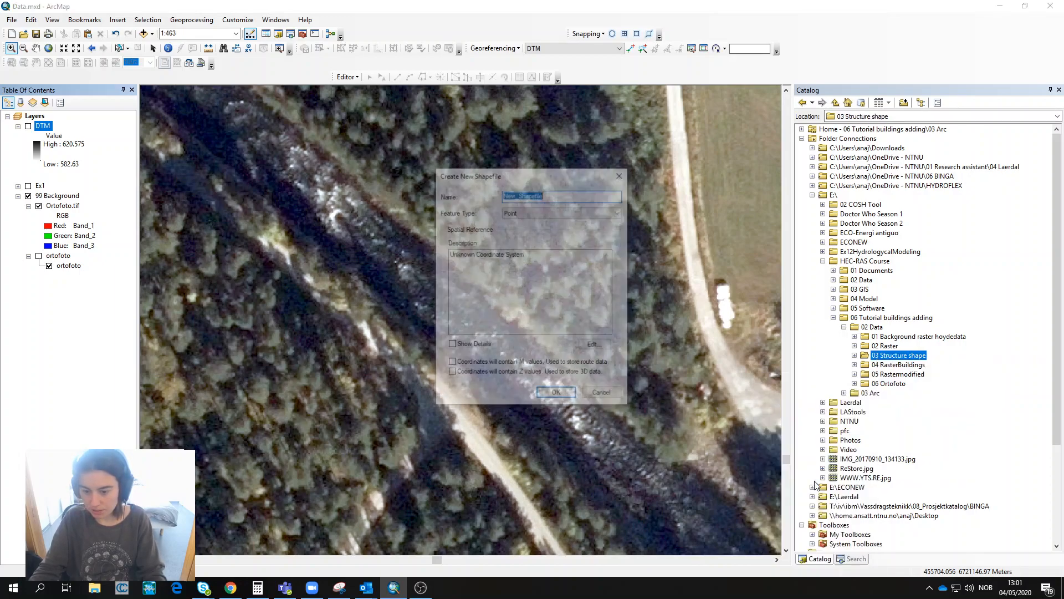
type("We")
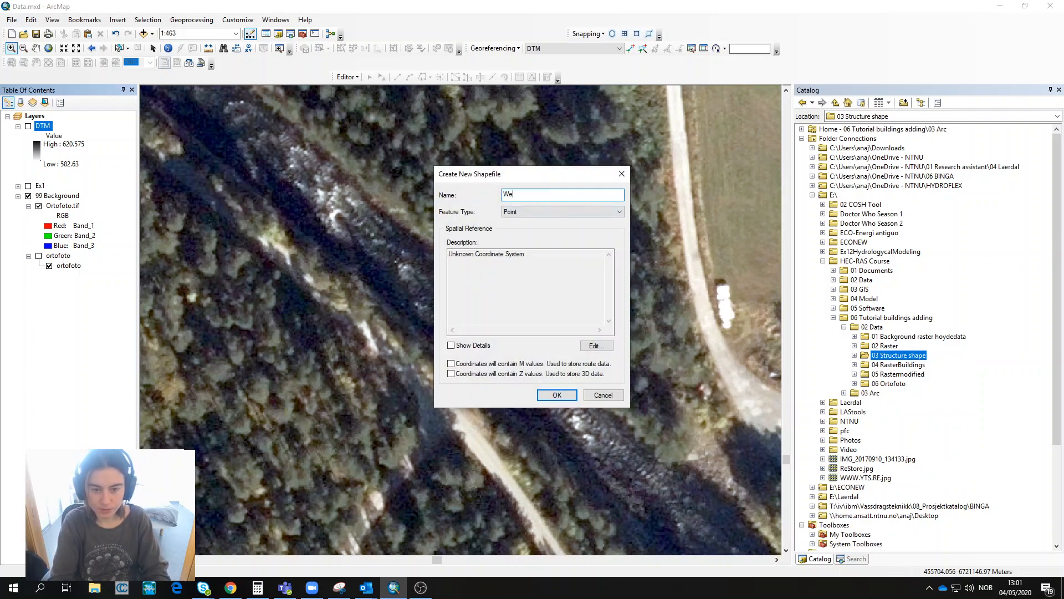
type("ir2")
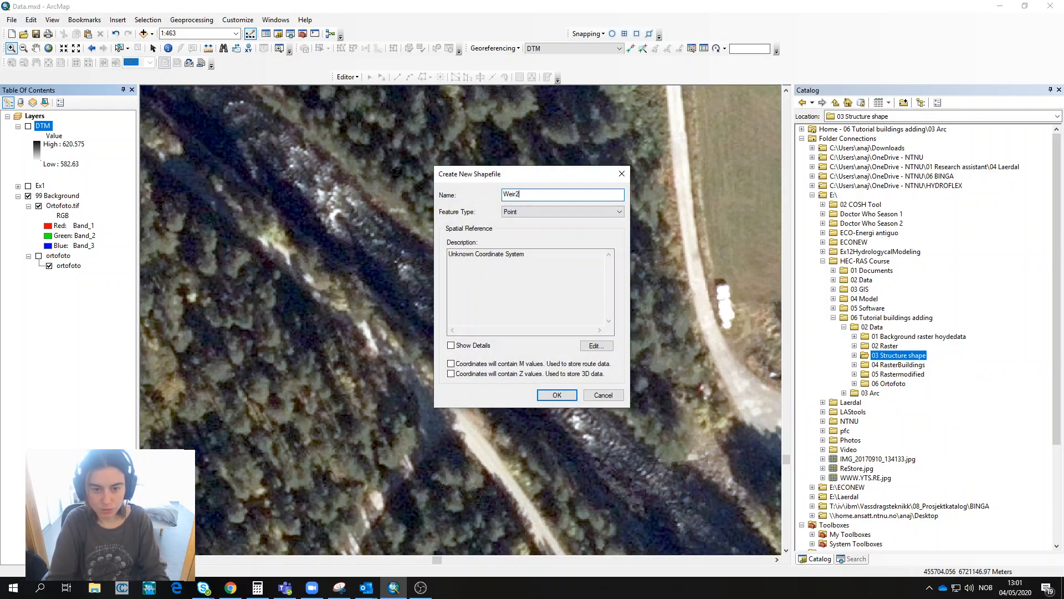
left_click(581, 214)
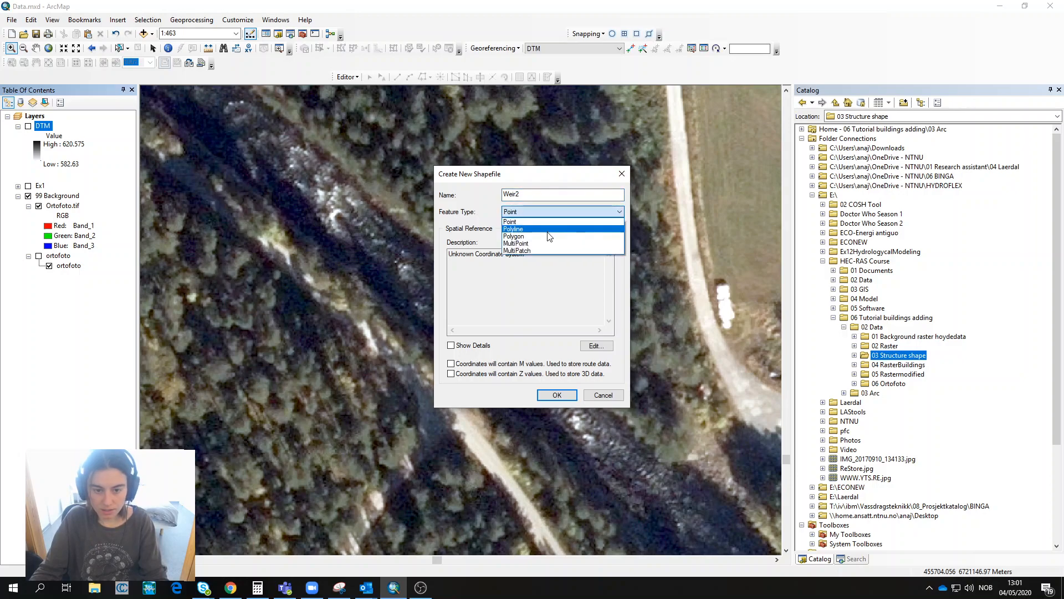
left_click(582, 233)
Assign the ETRS 1989 UTM Zone 32N coordinate system to the new shapefile and create it
left_click(597, 346)
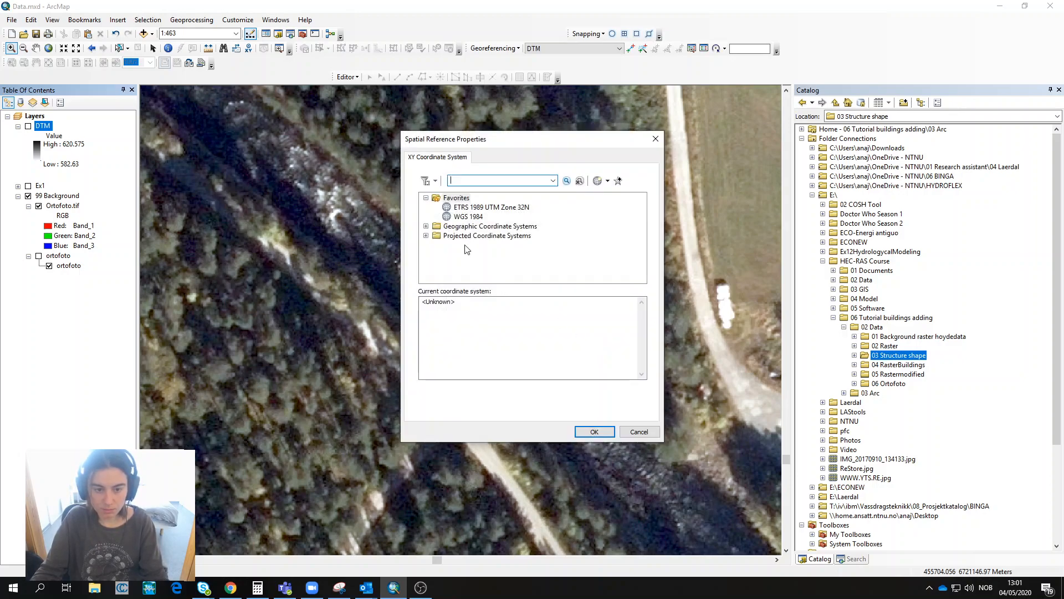
left_click(465, 209)
left_click(596, 435)
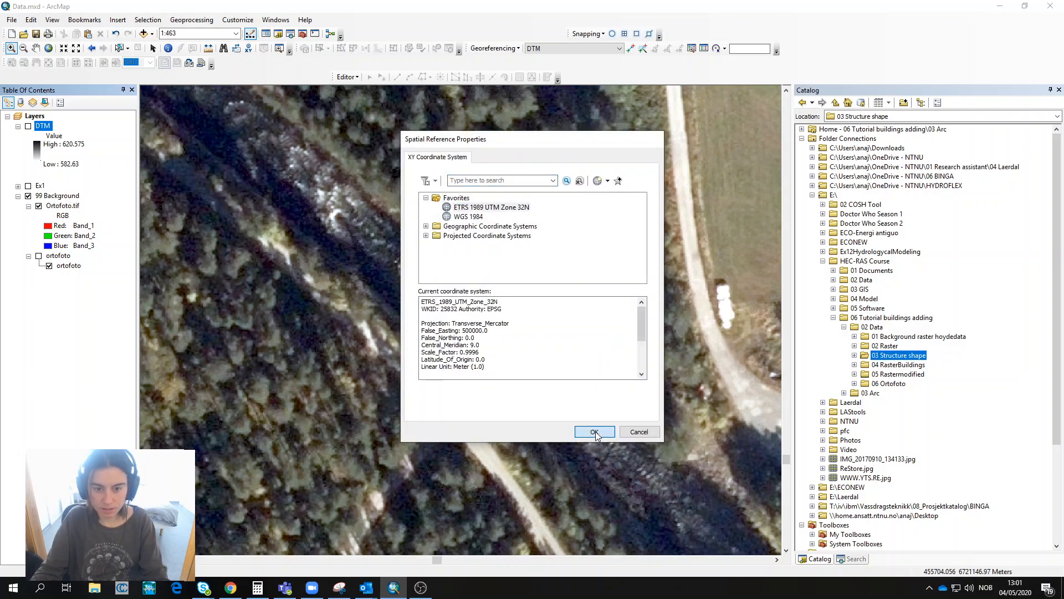
left_click(566, 395)
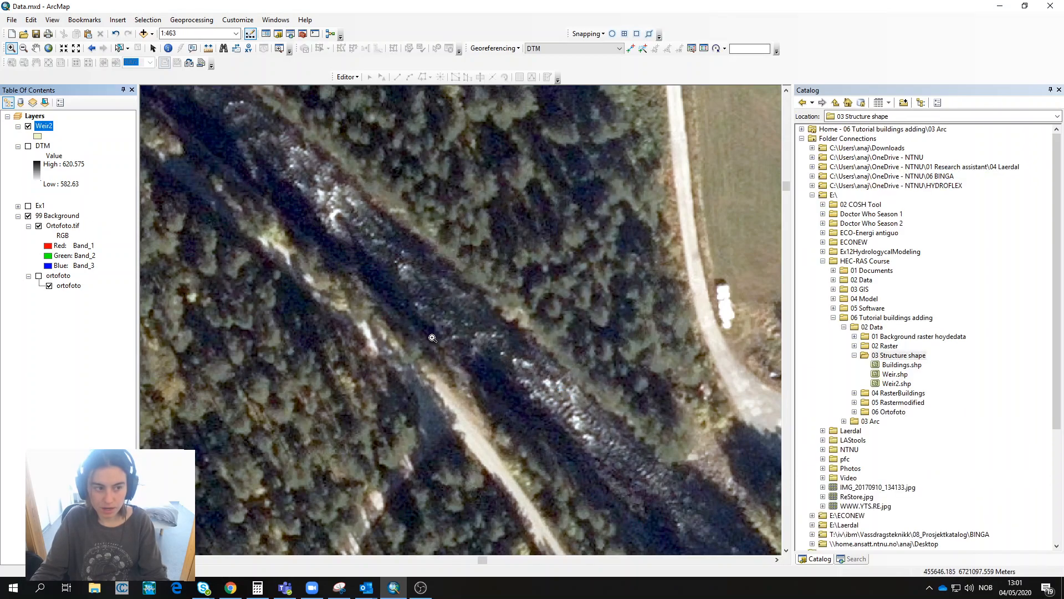
Start editing the Weir2 layer and draw a narrow polygon about 1 m wide across the river from bank to bank
right_click(39, 128)
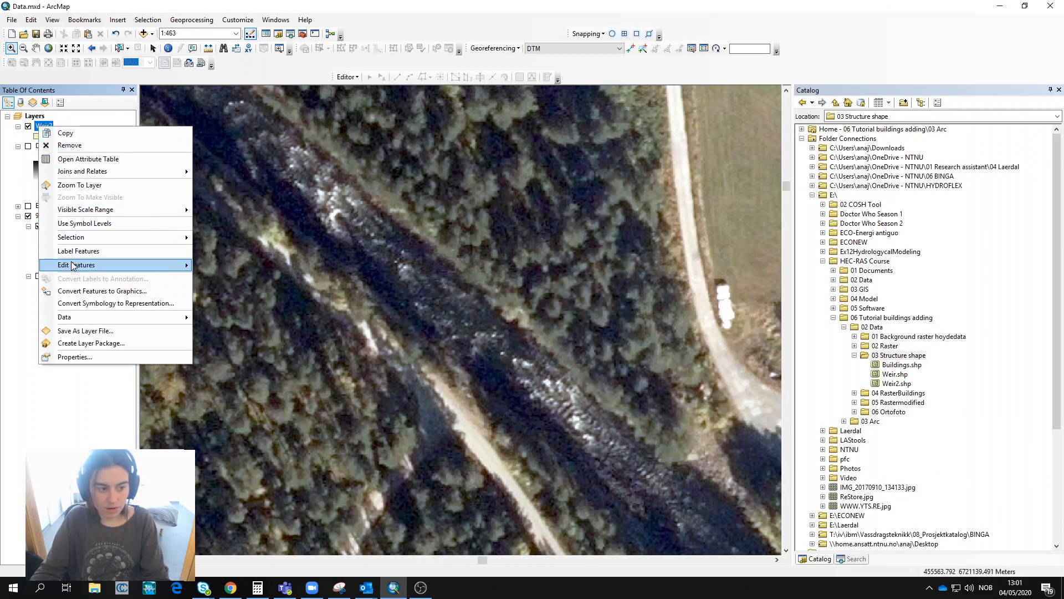
mouse_move(74, 266)
left_click(229, 266)
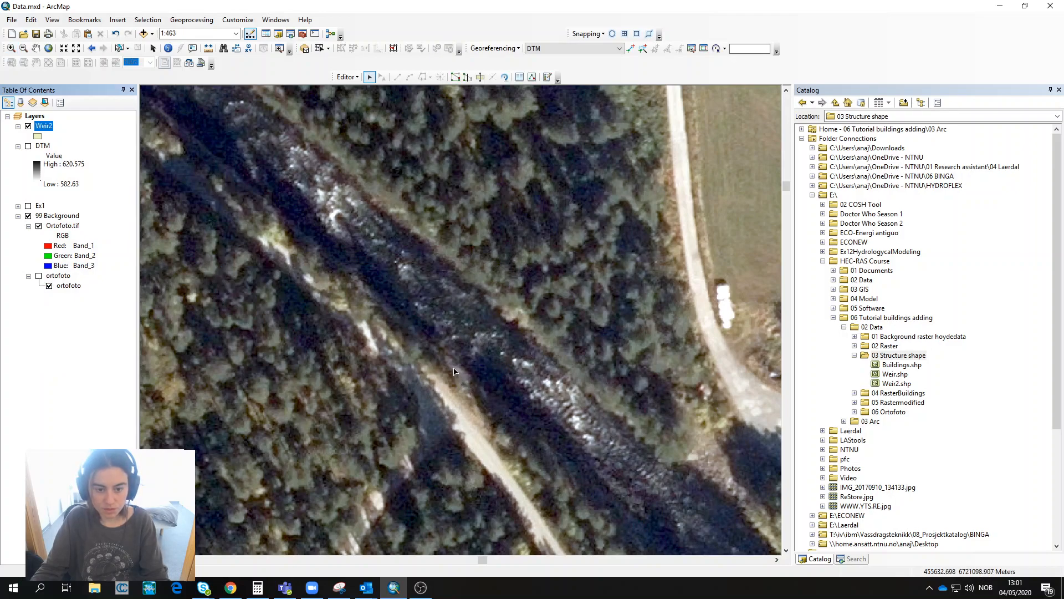
left_click(547, 78)
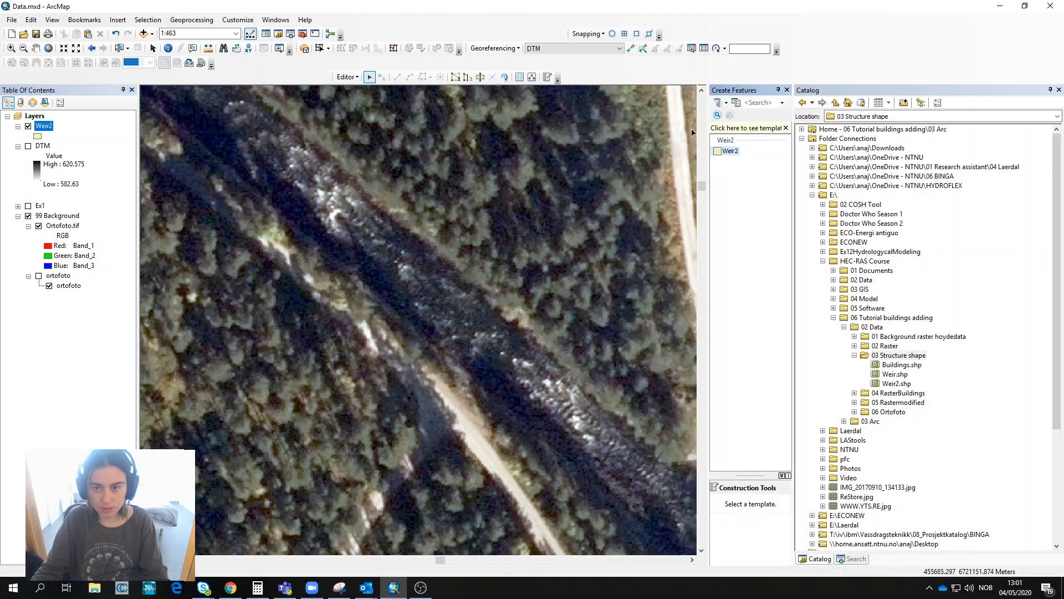
right_click(731, 151)
left_click(723, 153)
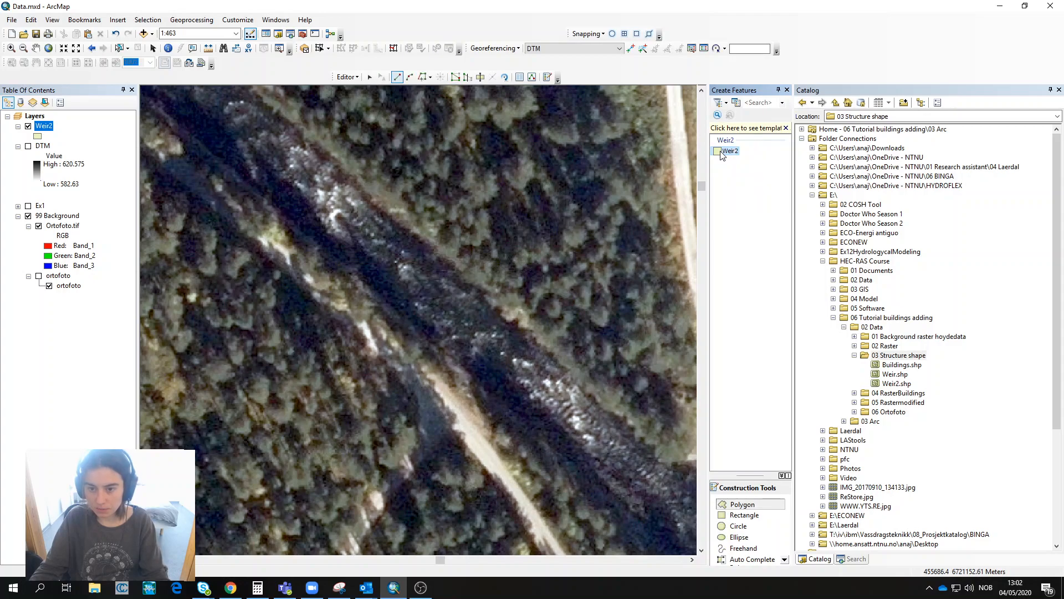
left_click(752, 506)
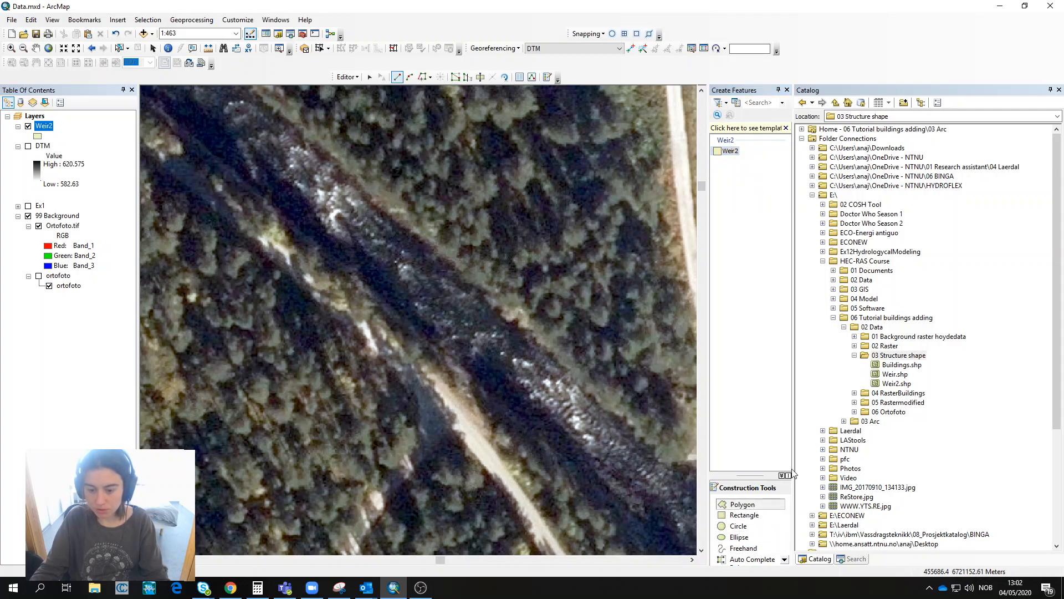
left_click(445, 380)
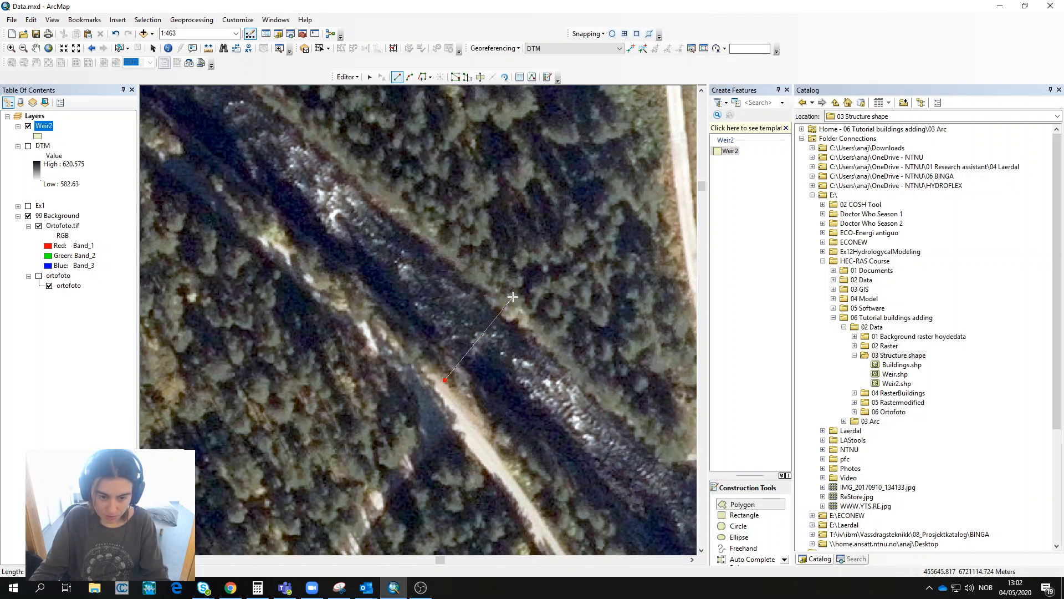
left_click(505, 301)
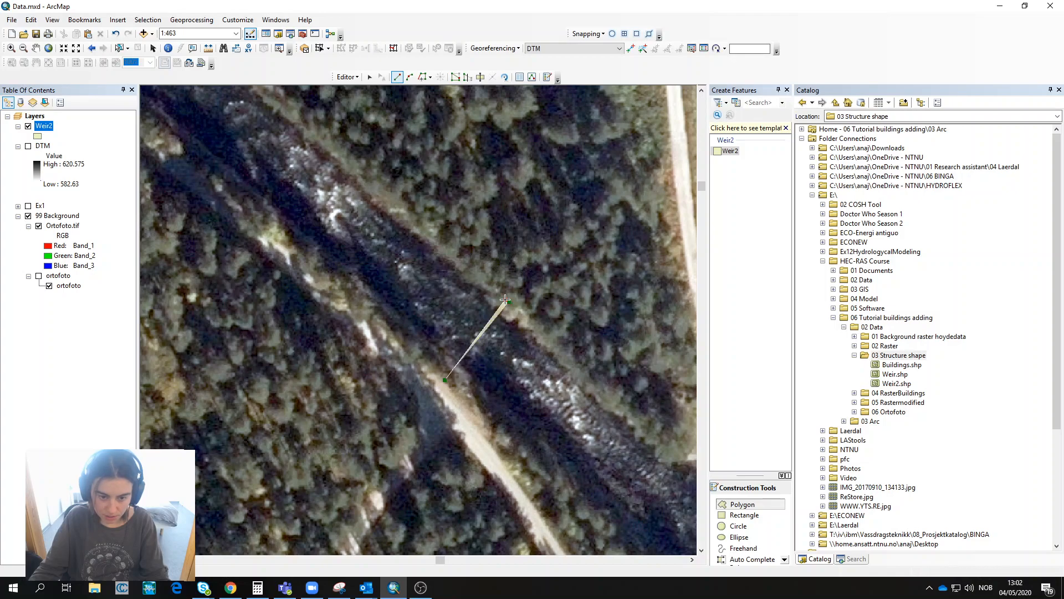
double_click(440, 379)
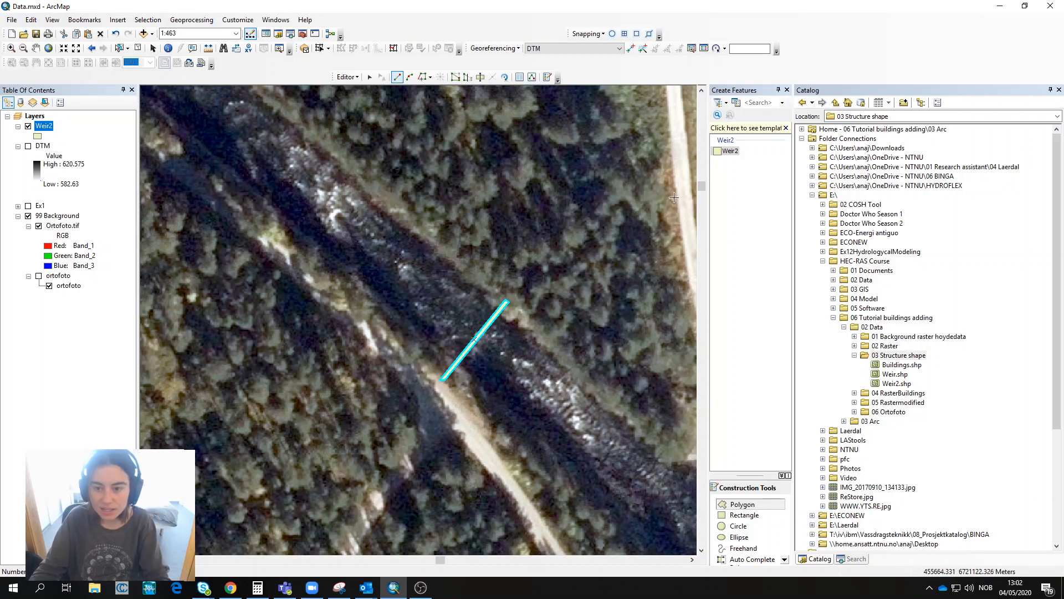
Measure the width of the weir polygon
scroll(441, 377, "up", 3)
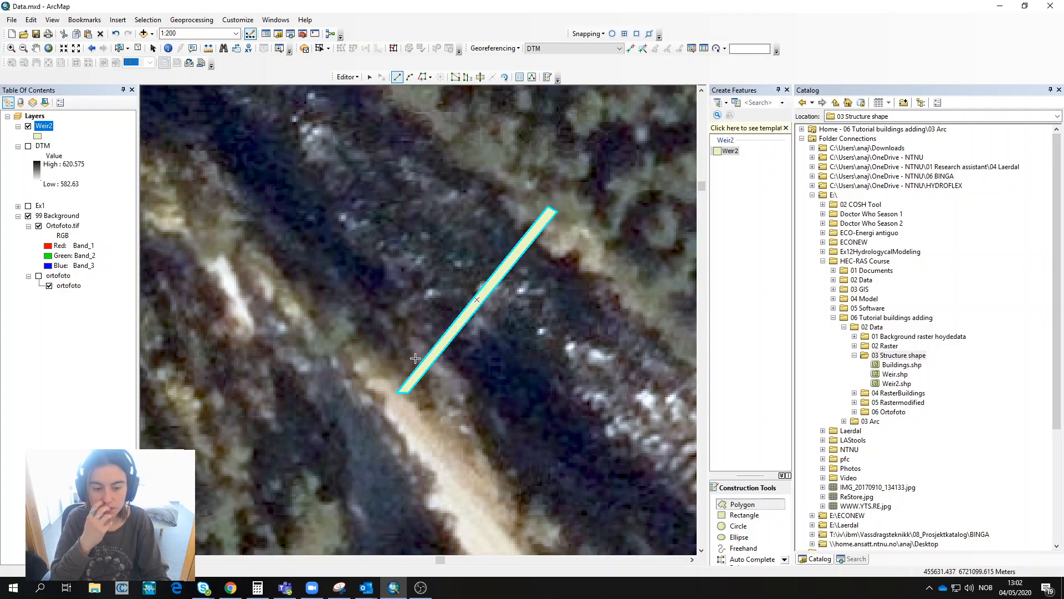
left_click(208, 48)
left_click(445, 335)
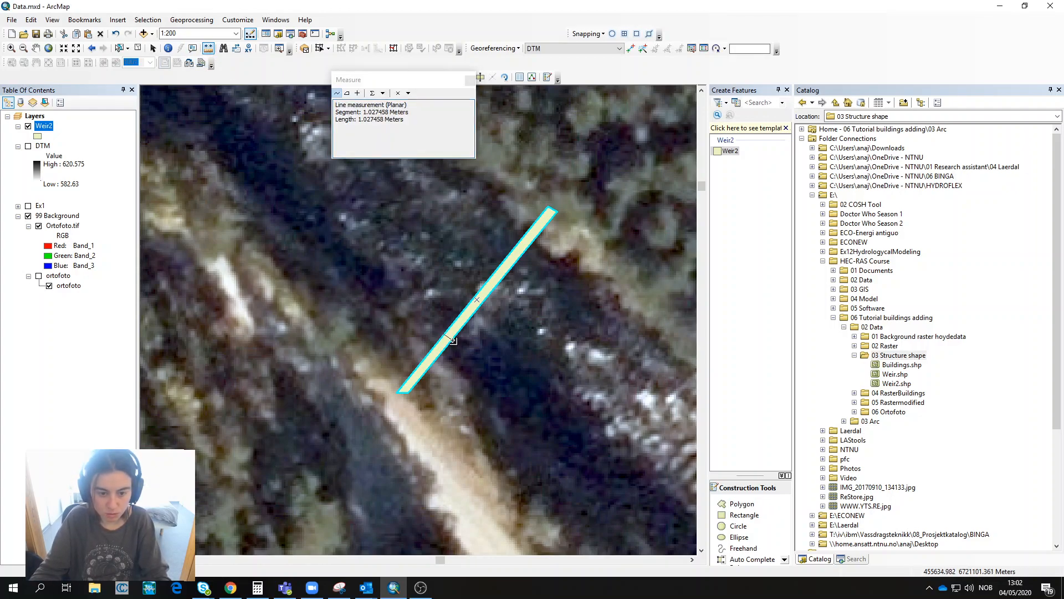
left_click(471, 80)
Stop editing the Weir2 layer and save the drawn polygon
left_click(348, 77)
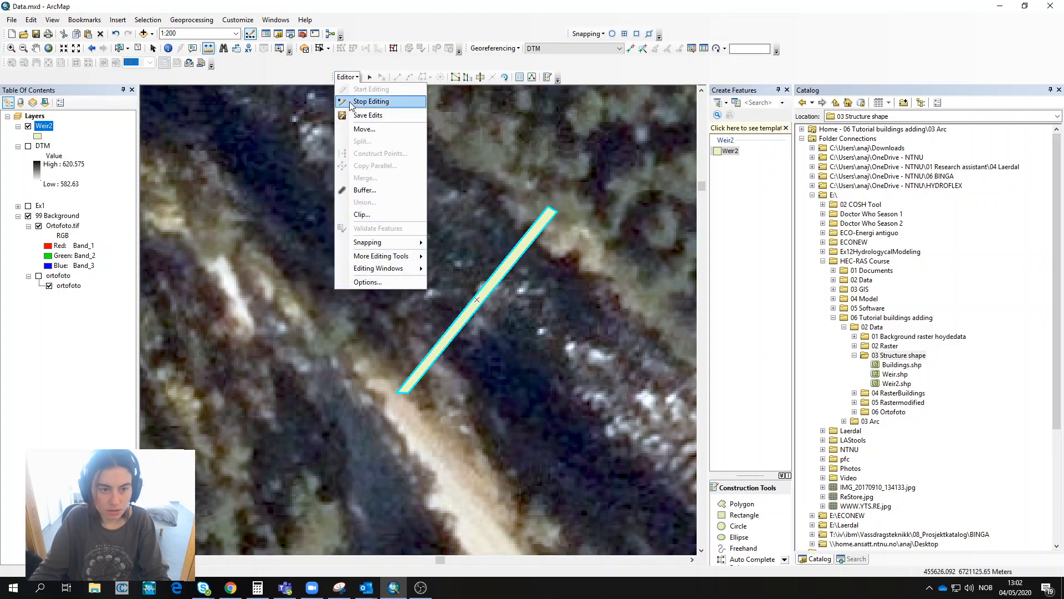
left_click(368, 102)
left_click(498, 329)
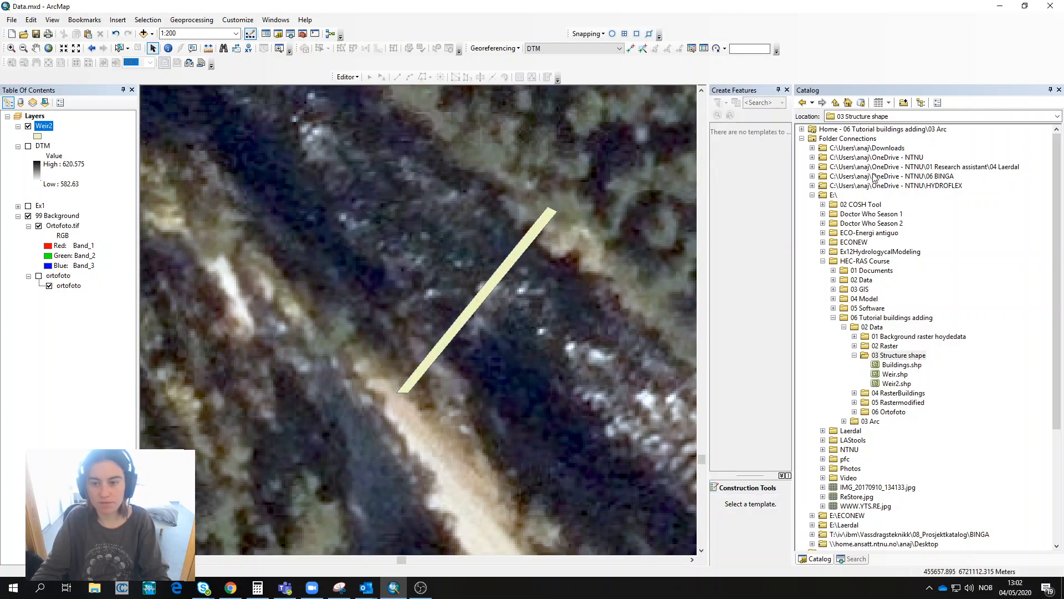
Search the geoprocessing tools for "clip"
left_click(854, 558)
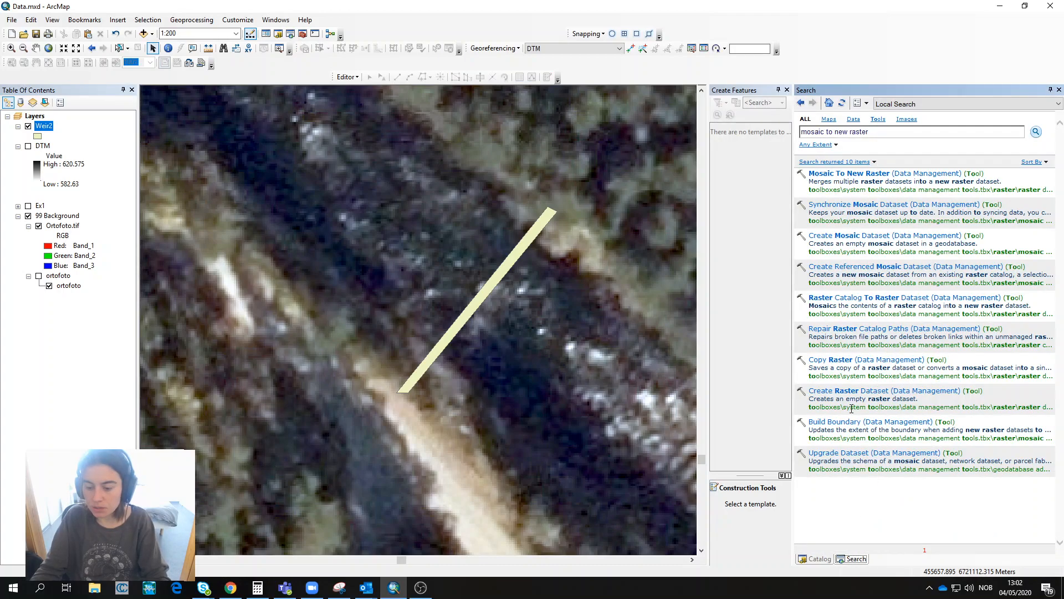
left_click(851, 131)
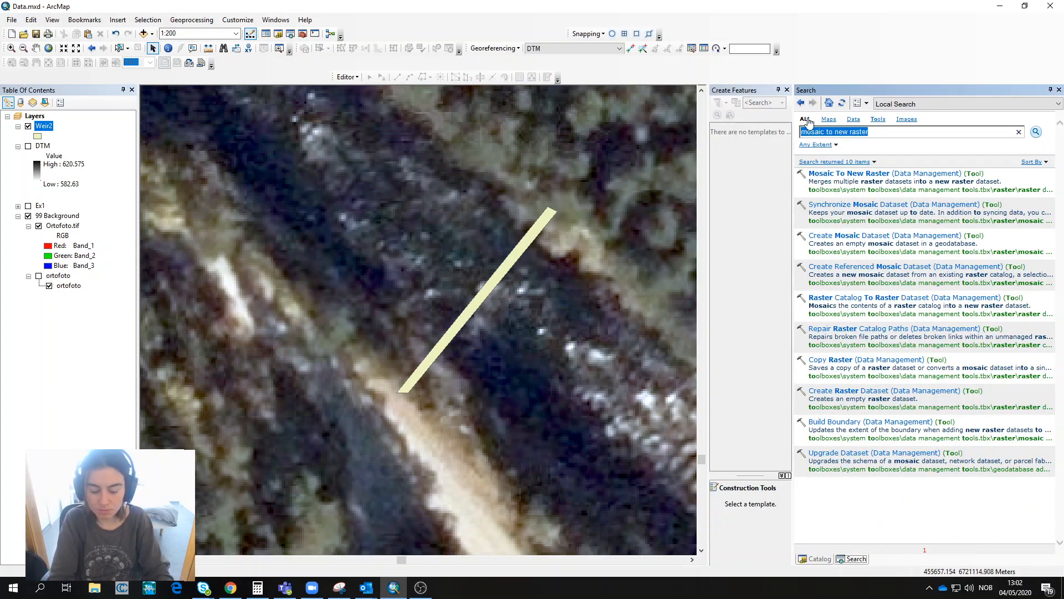
type("clip")
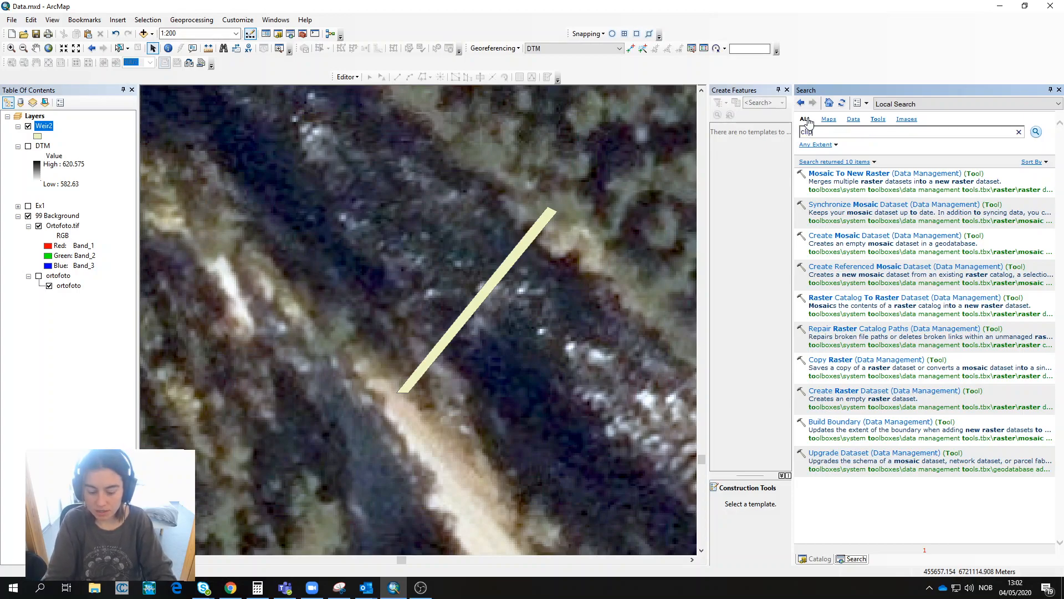
key("Return")
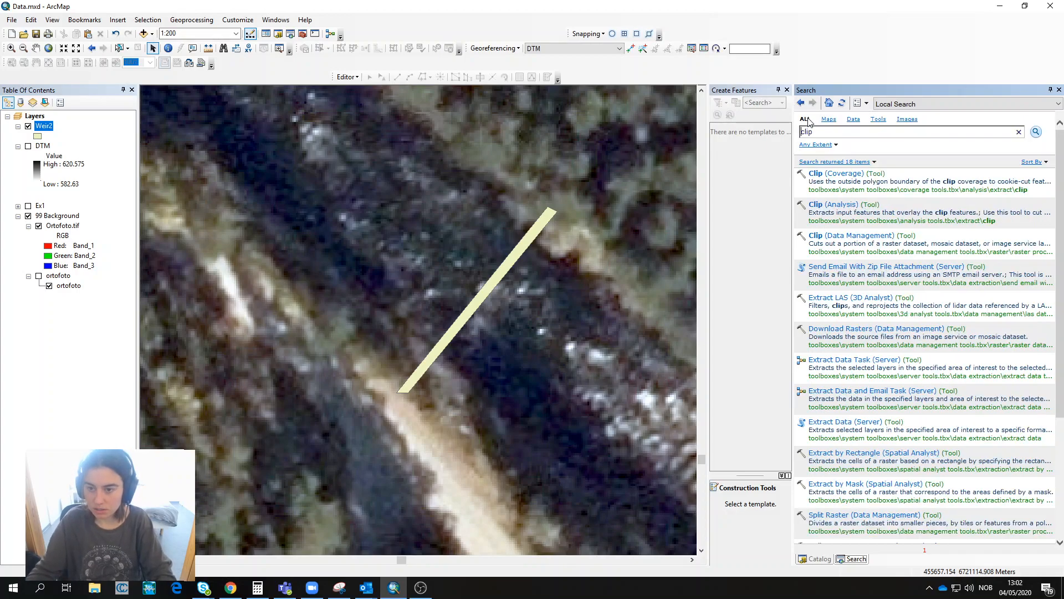
Open the Clip (Data Management) tool with DTM as the input raster and Weir2 as the output extent
left_click(843, 239)
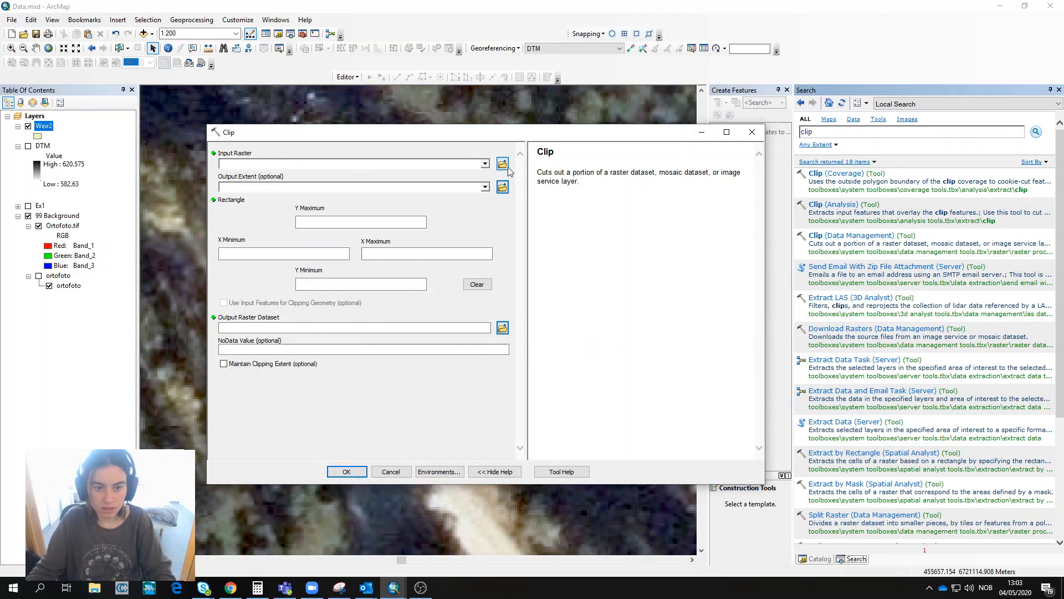
left_click(441, 166)
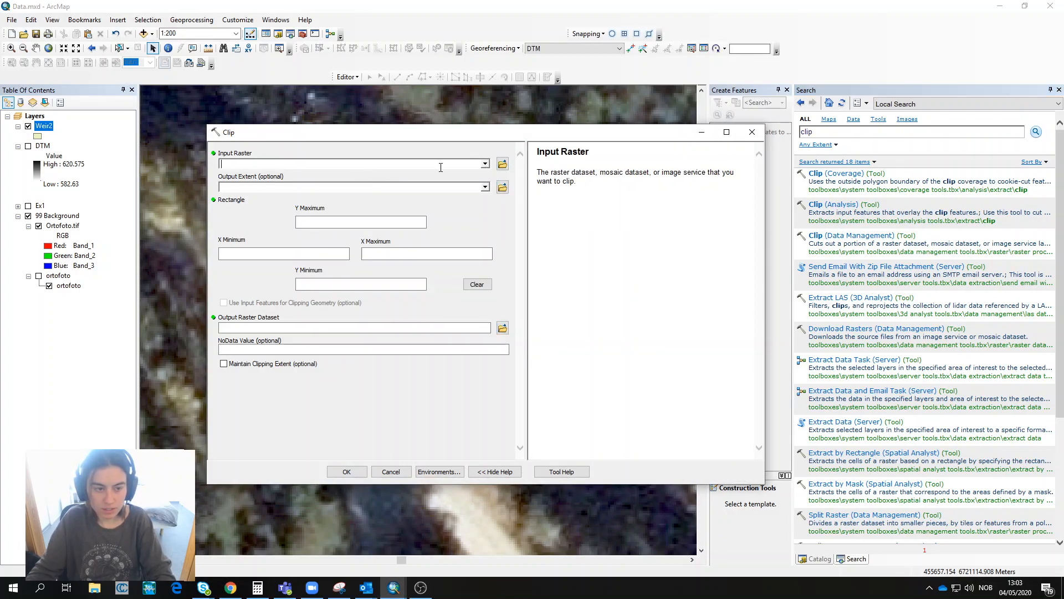
left_click(485, 164)
left_click(250, 175)
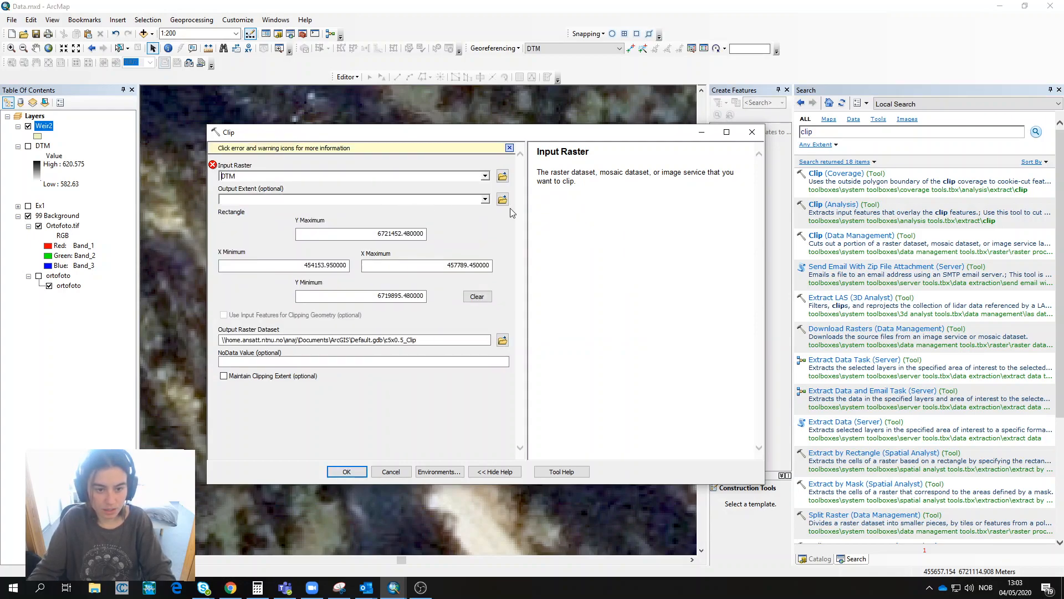
left_click(485, 199)
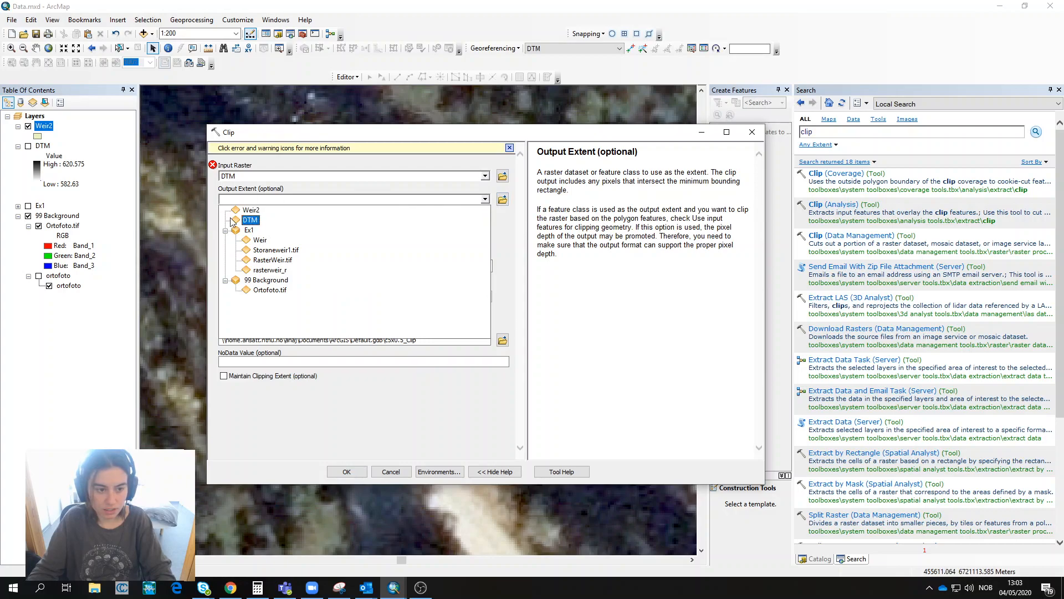
left_click(252, 210)
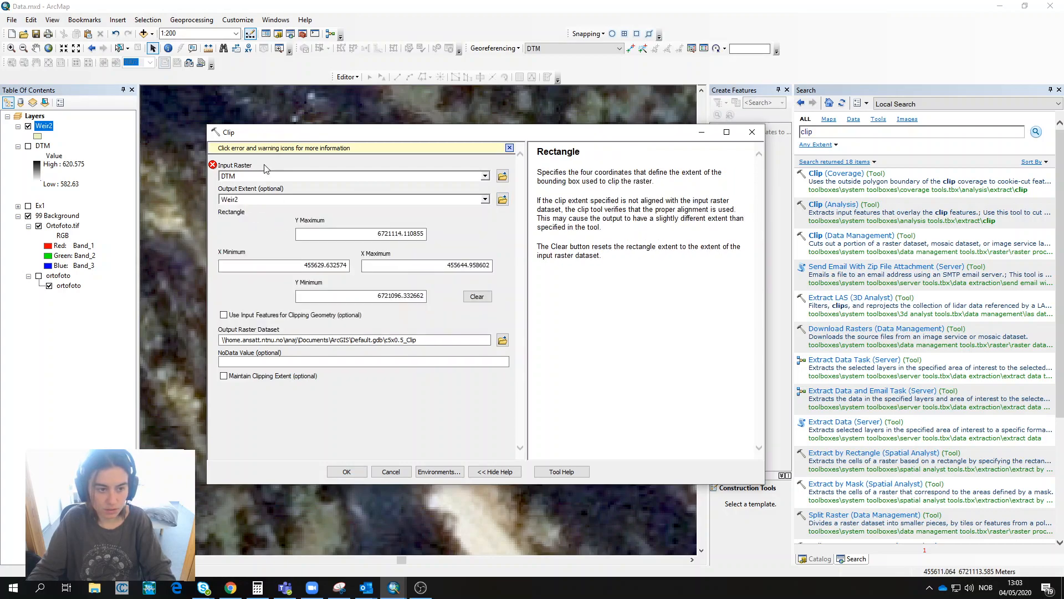
Replace the input raster with Storane.tif from the 02 Raster folder and enable using the input features for clipping geometry
mouse_move(215, 168)
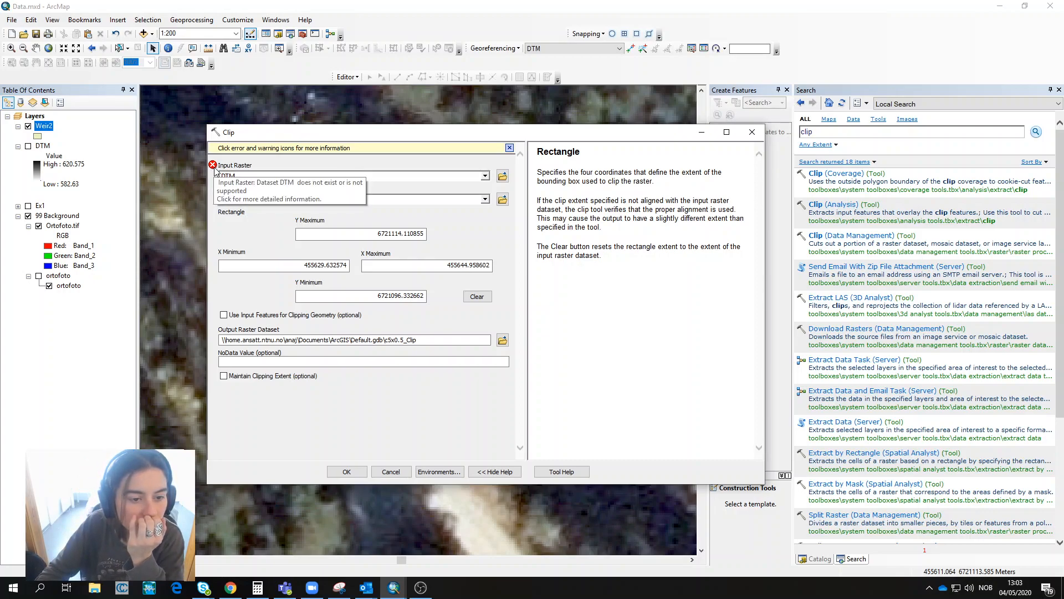
left_click(485, 177)
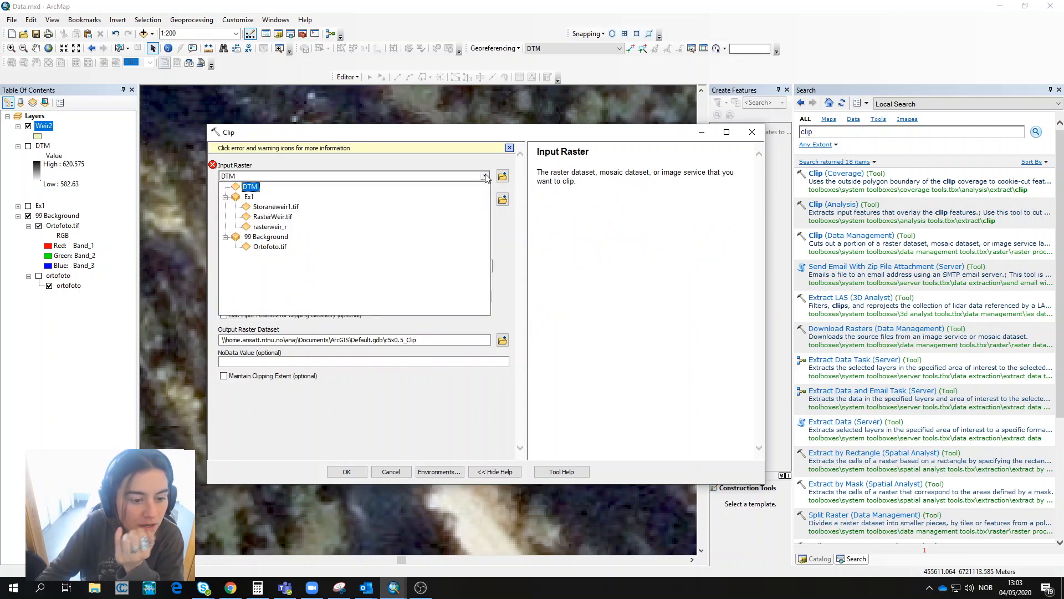
left_click(503, 177)
left_click(503, 177)
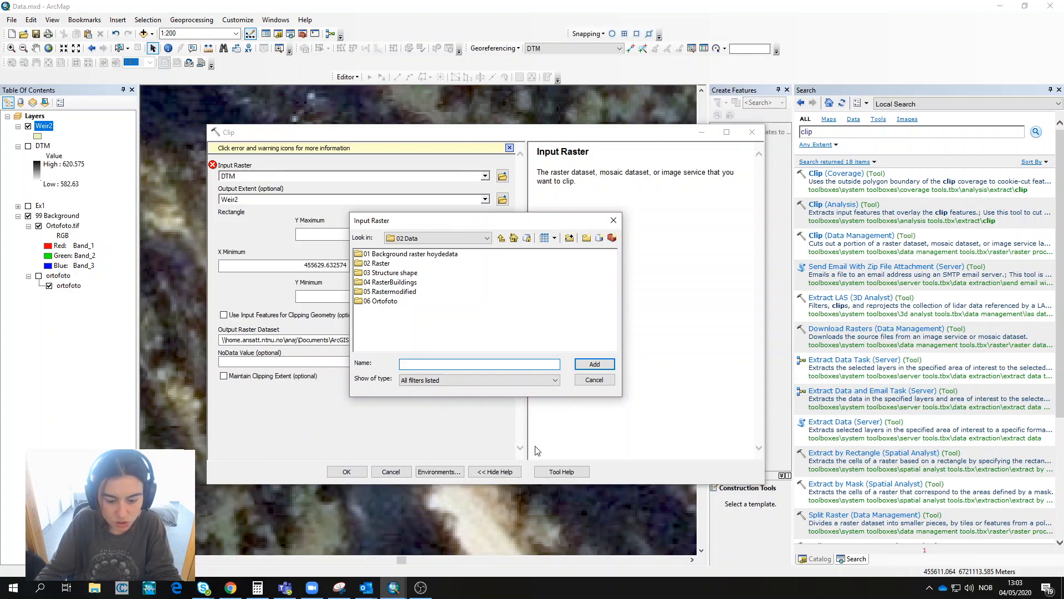
double_click(386, 264)
double_click(382, 255)
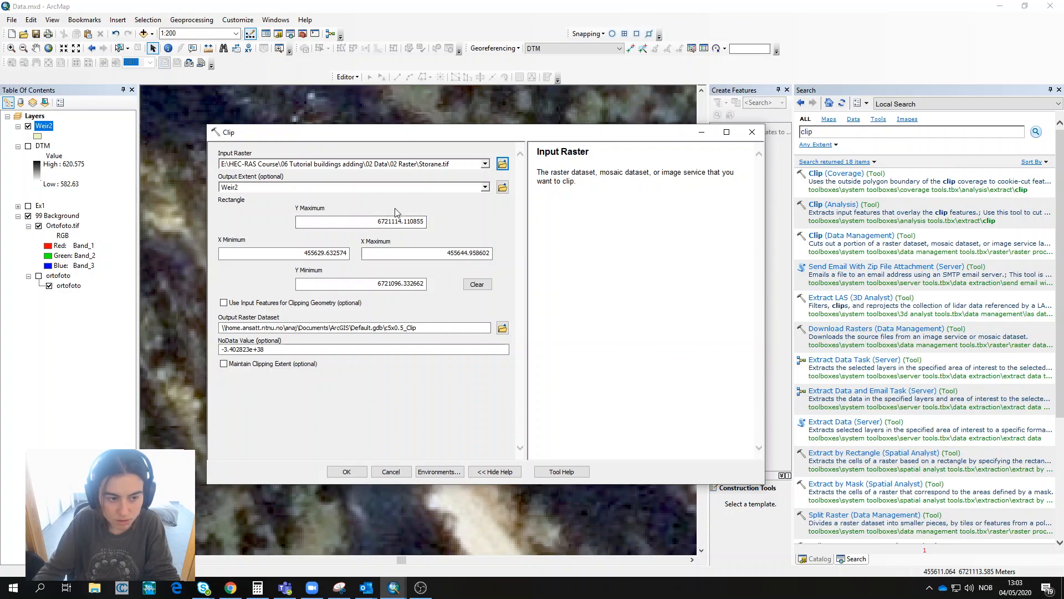
left_click(224, 309)
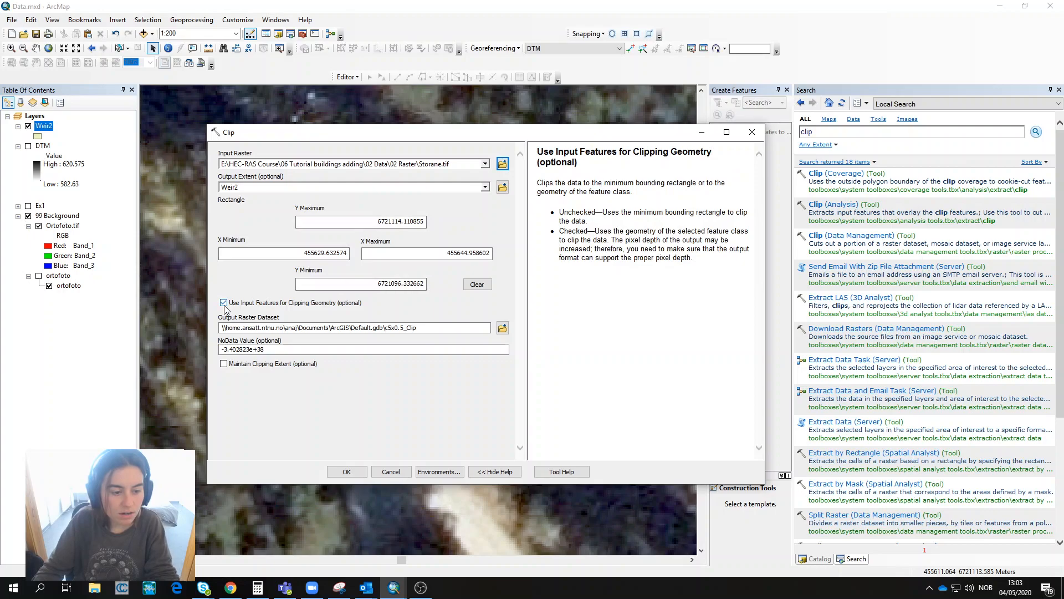
left_click(224, 303)
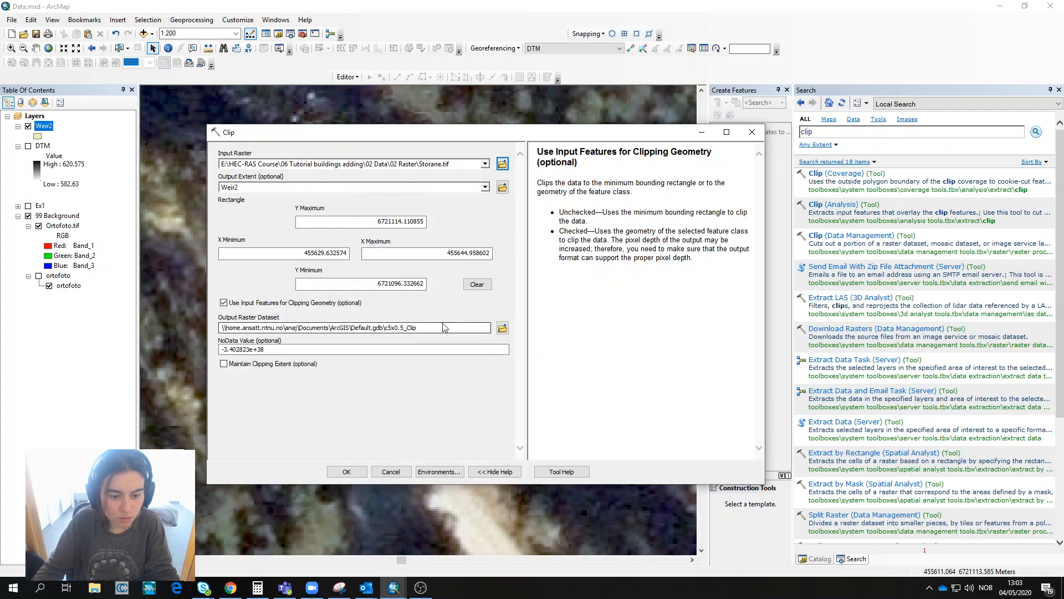
Set the output raster to Weir2raster.tif in the 04 RasterBuildings folder and run the clip
left_click(503, 328)
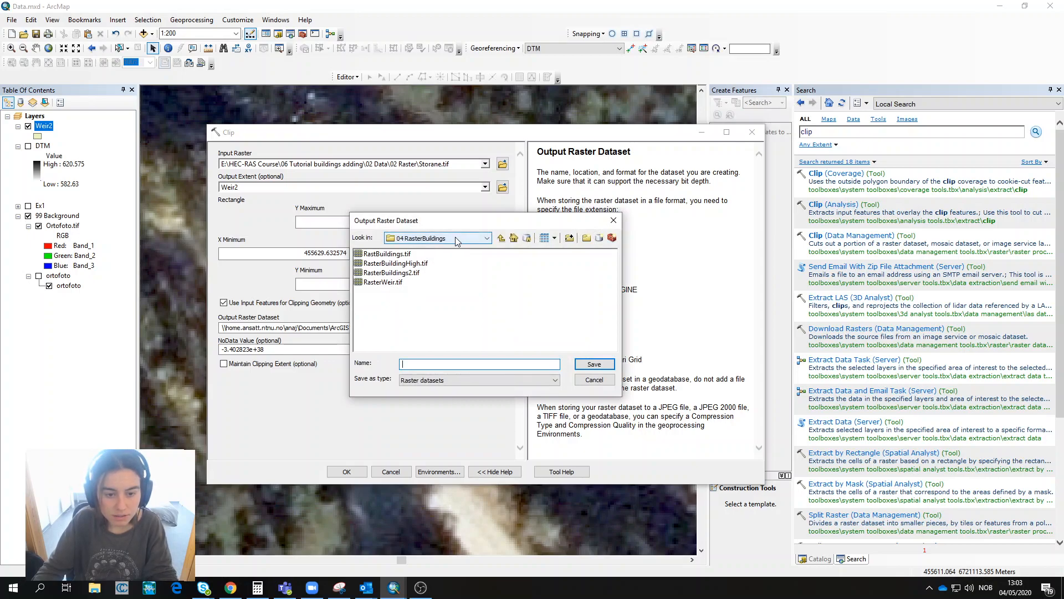
left_click(502, 237)
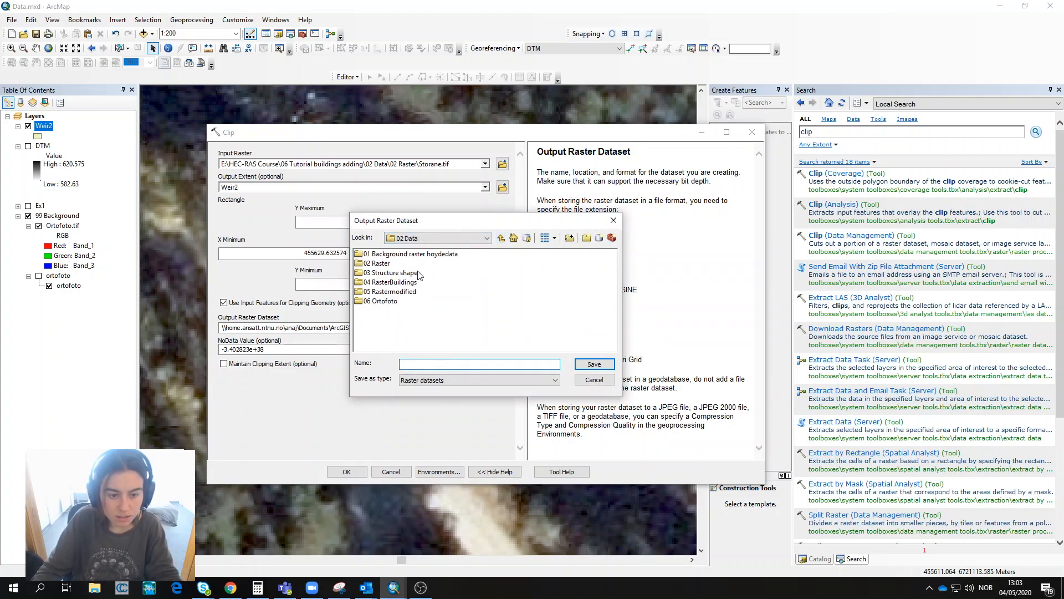
double_click(394, 282)
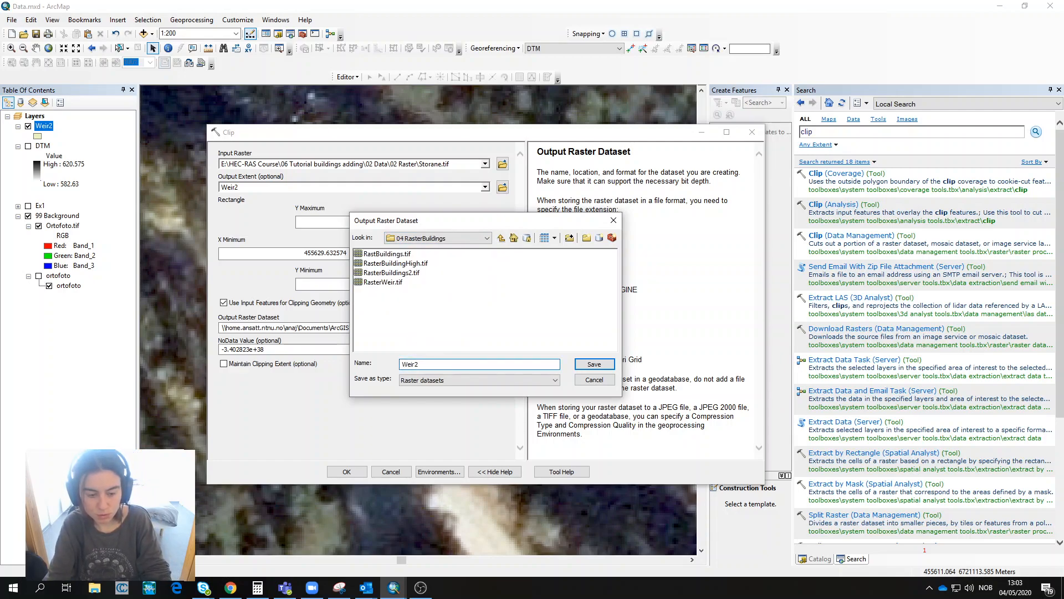
type("raster")
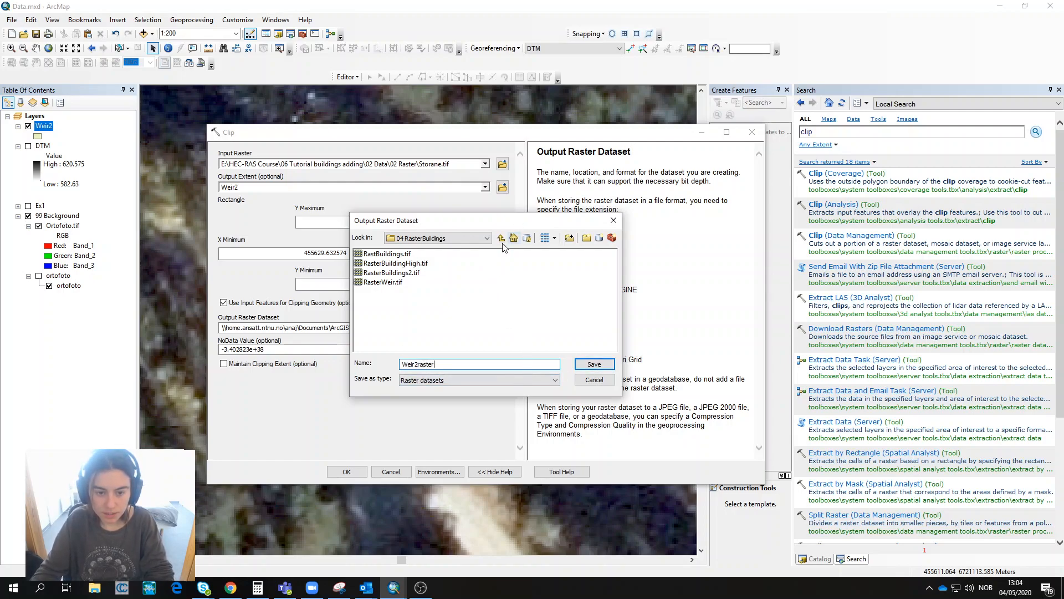
left_click(591, 364)
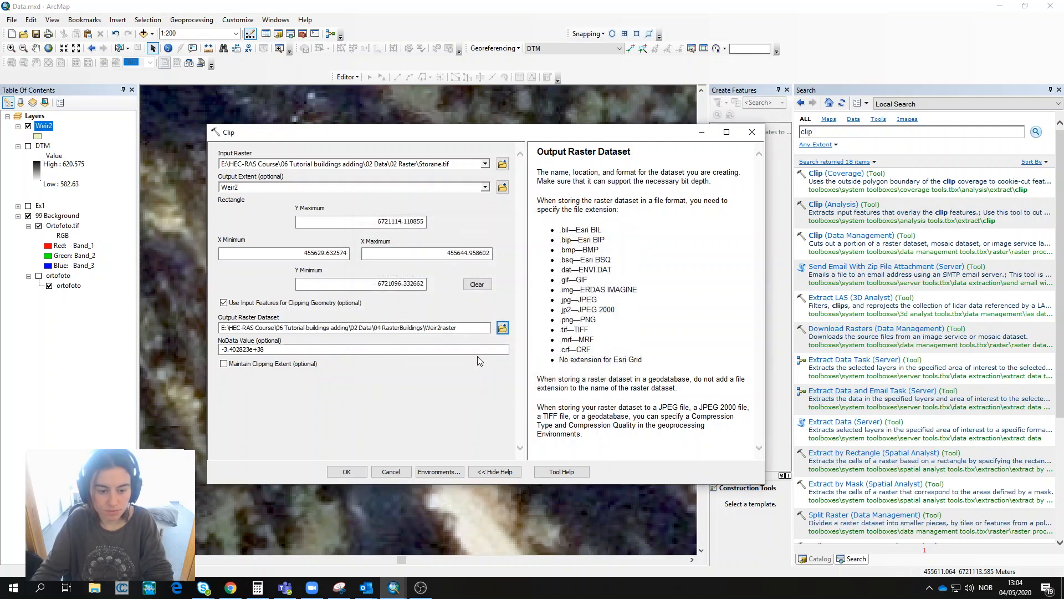
type(".tif")
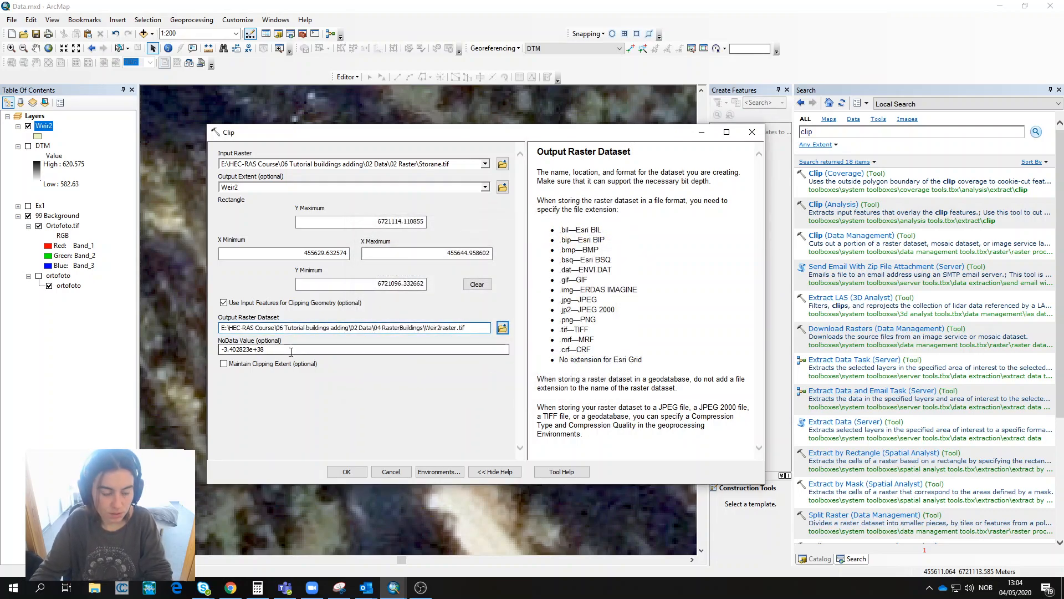
left_click(344, 472)
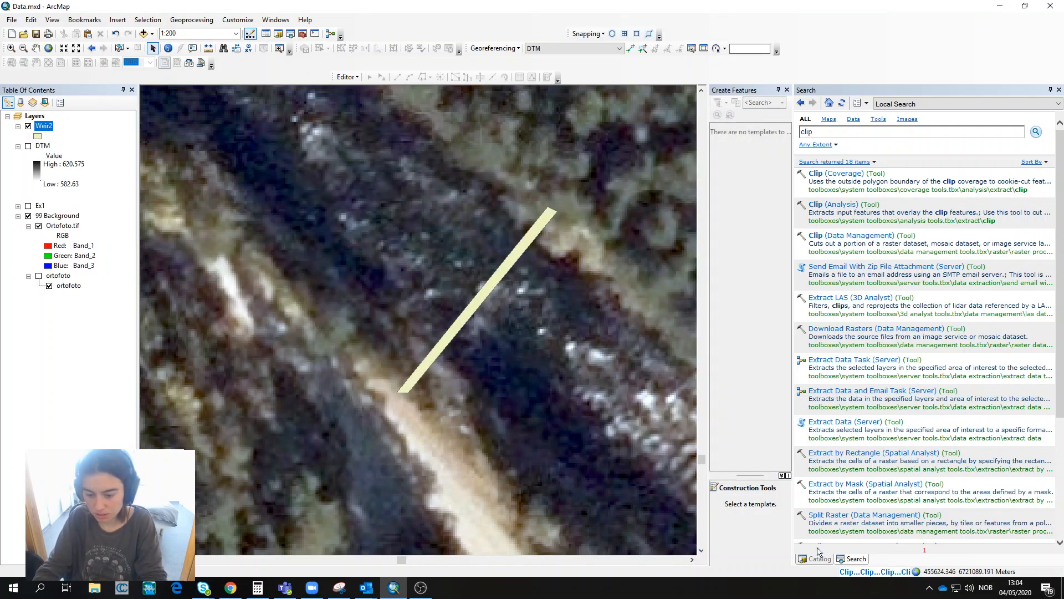
Hide the Weir2 polygon and compare the clipped weir raster with the DTM and the orthophoto by toggling layer visibility
left_click(29, 127)
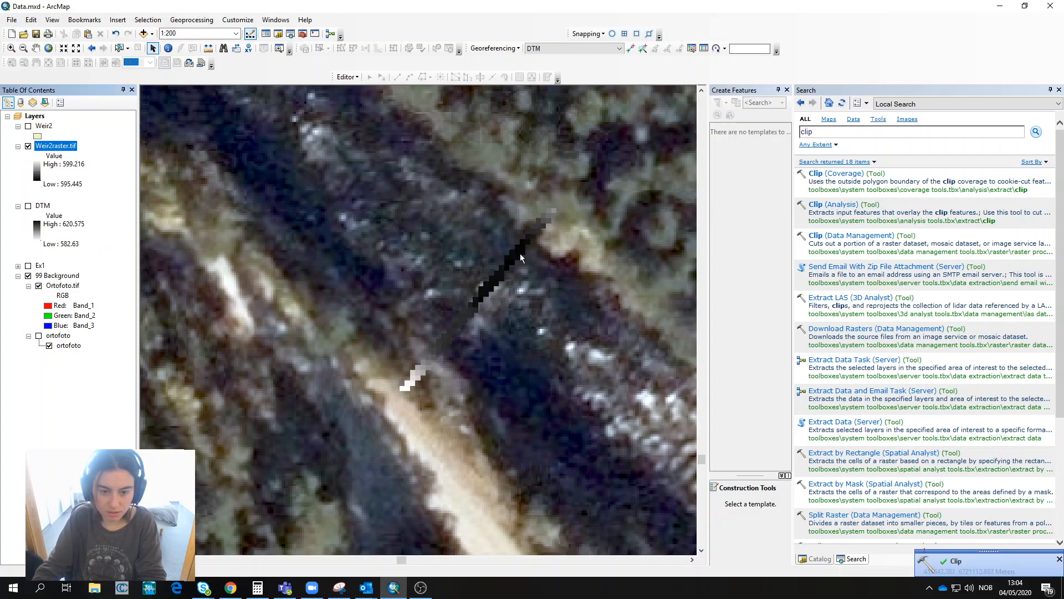
left_click(28, 205)
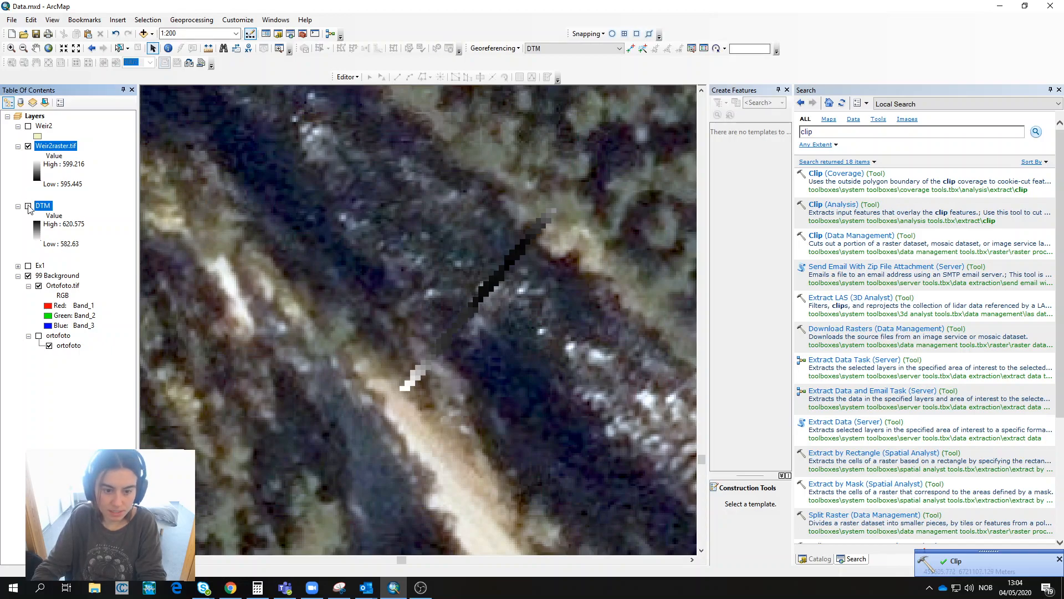
left_click(28, 146)
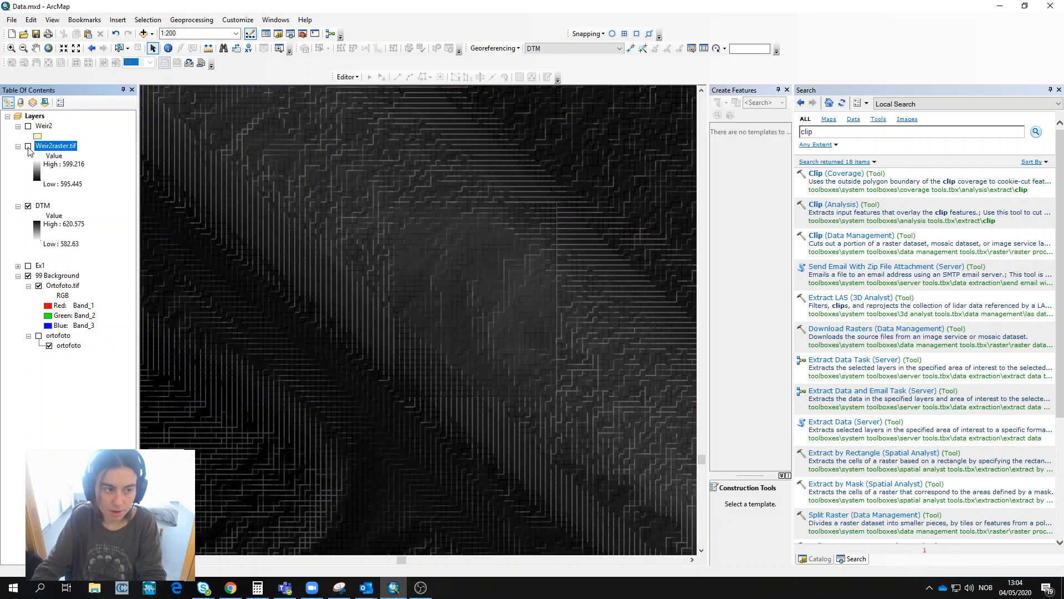
left_click(28, 147)
left_click(28, 147)
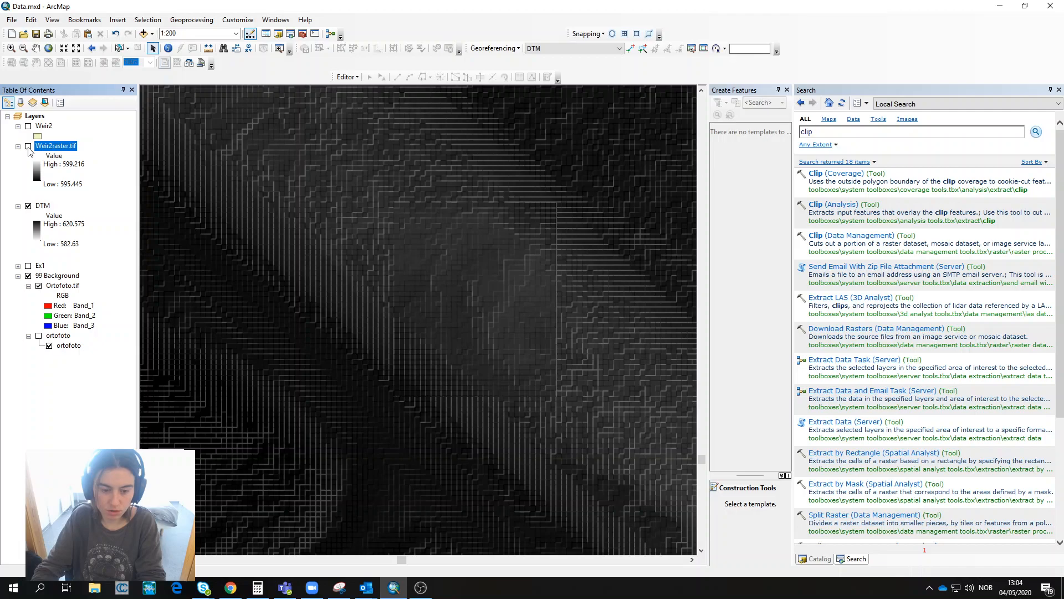
left_click(29, 147)
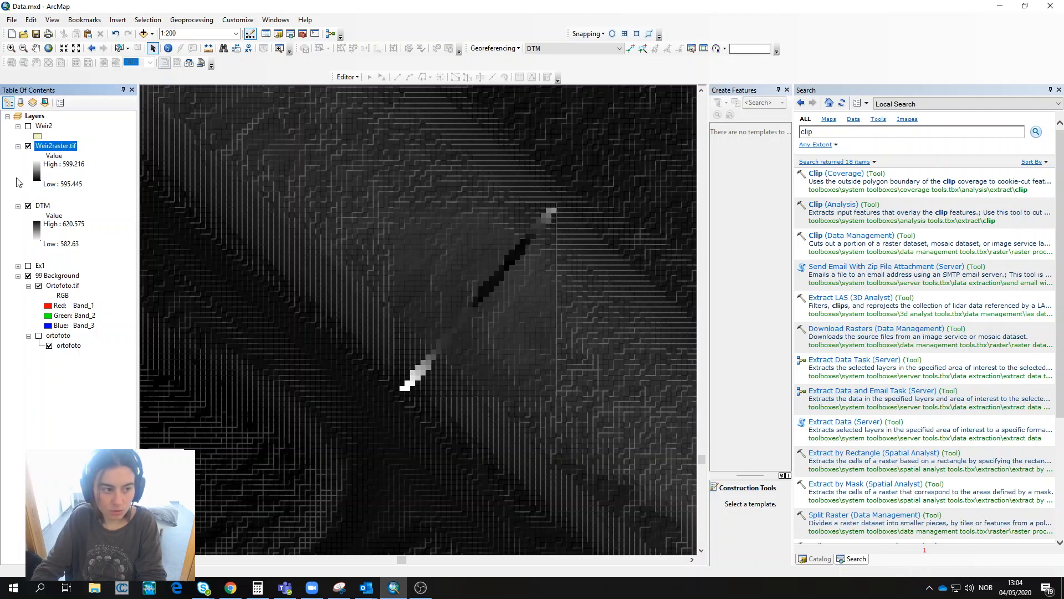
left_click(28, 206)
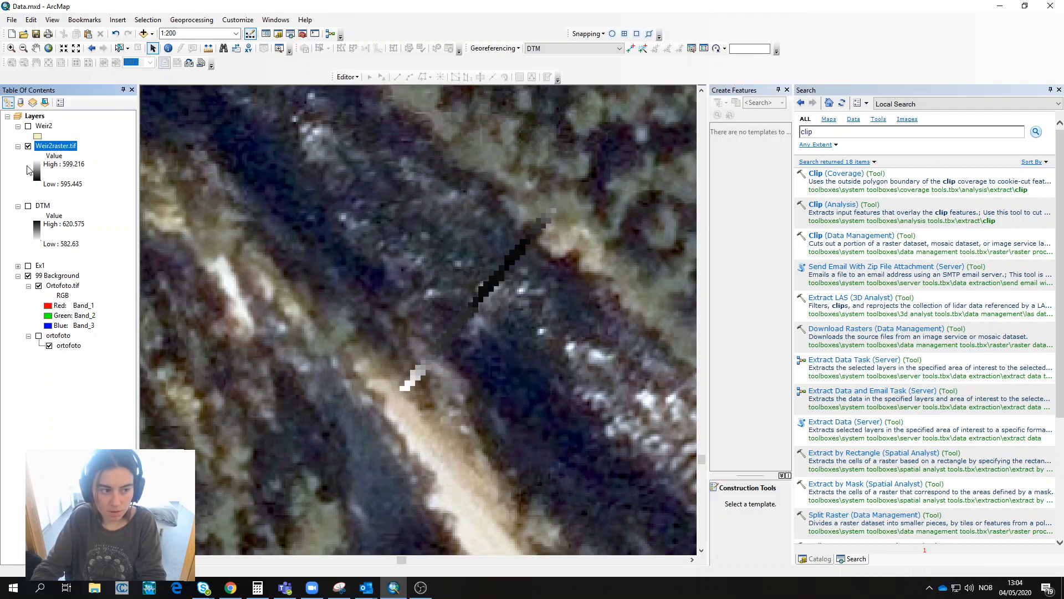
left_click(29, 207)
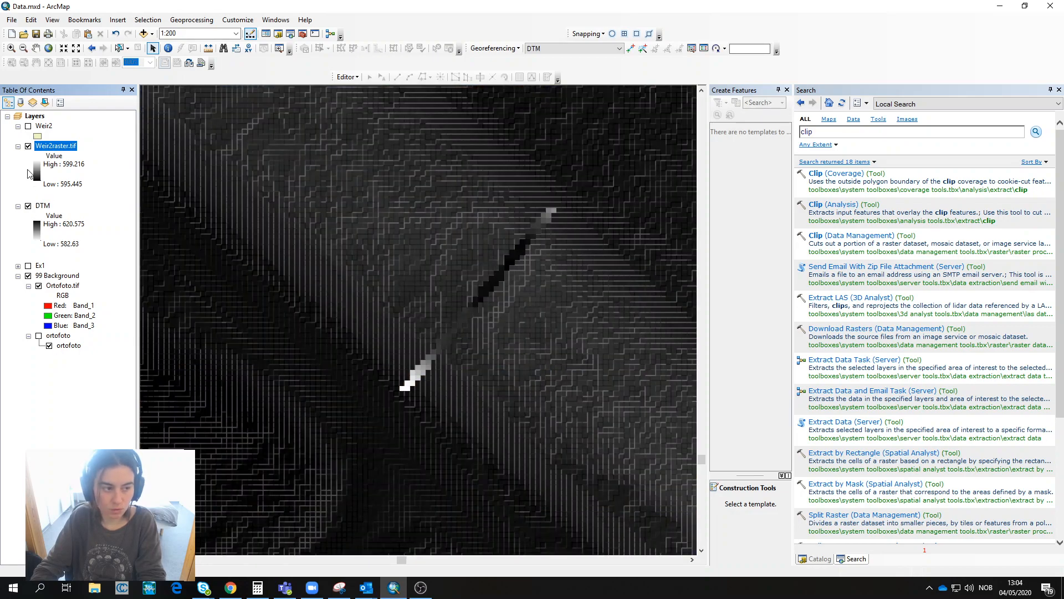
left_click(28, 207)
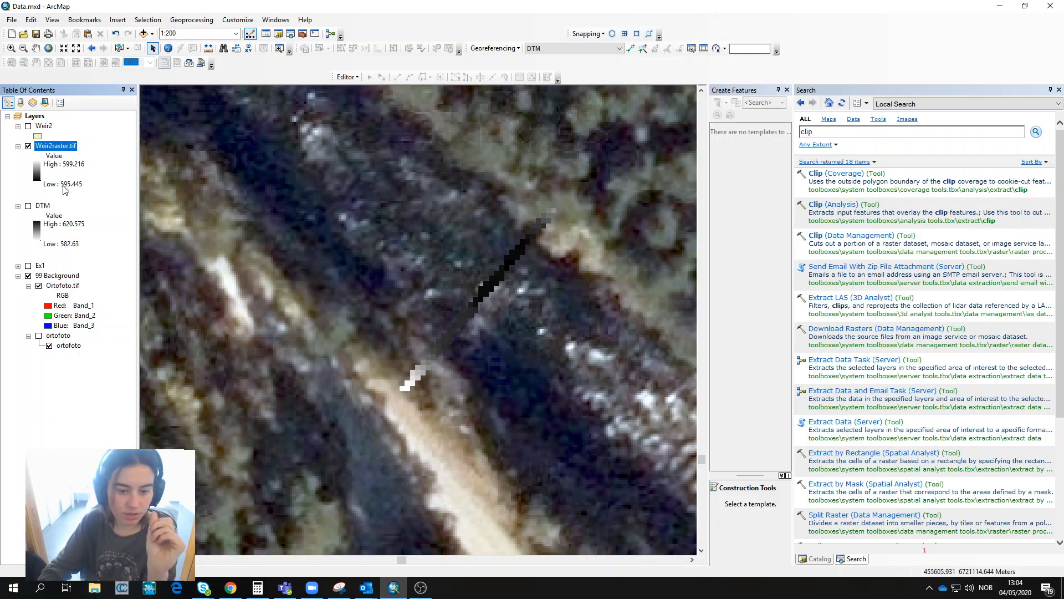
Search the geoprocessing tools for "raster calculator" and open the Raster Calculator (Spatial Analyst) tool
left_click(810, 560)
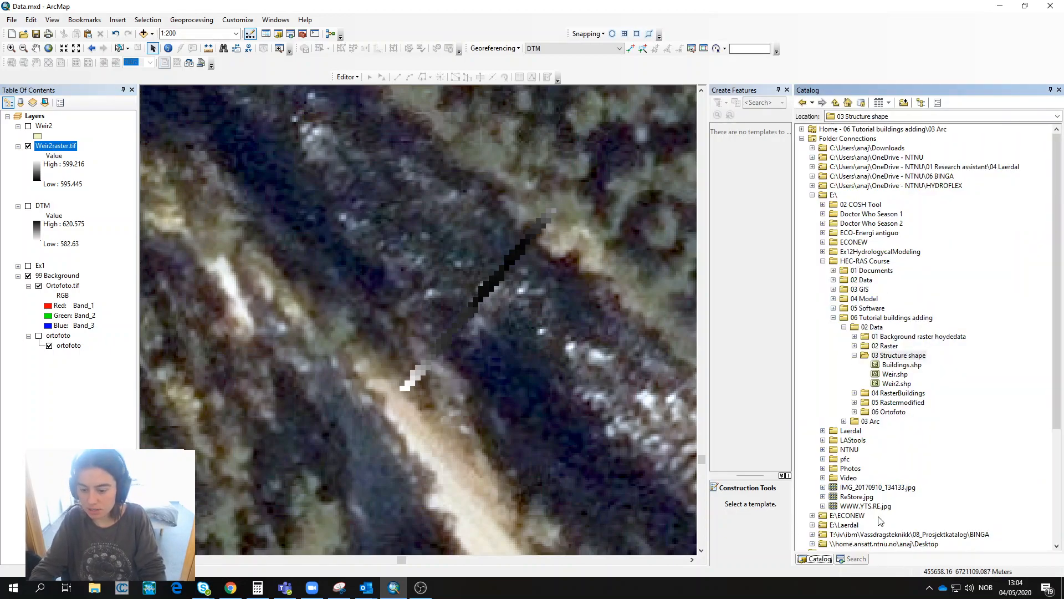
left_click(853, 559)
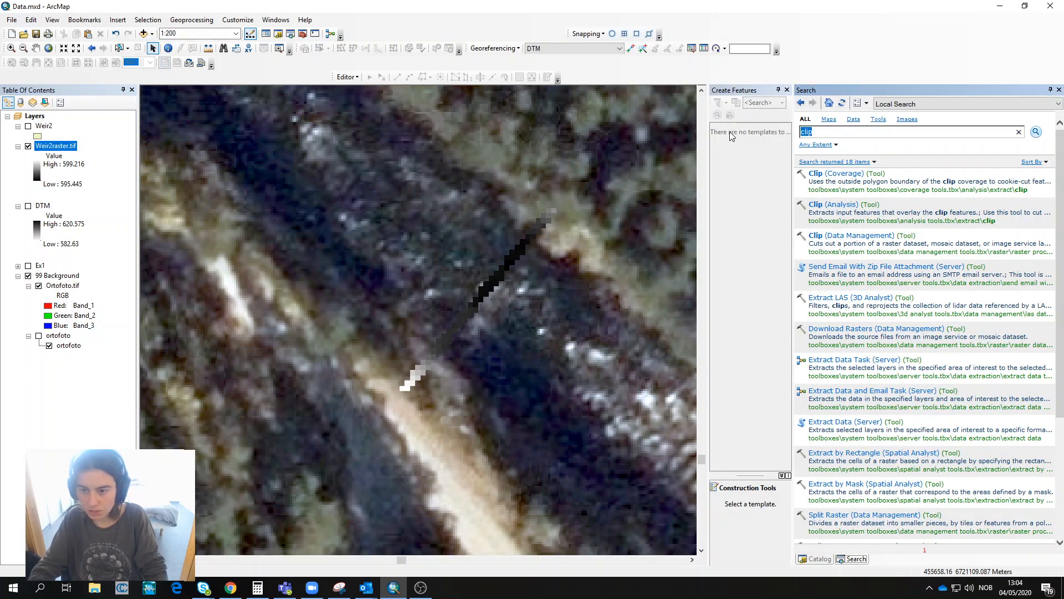
type("raster calculator")
key("Return")
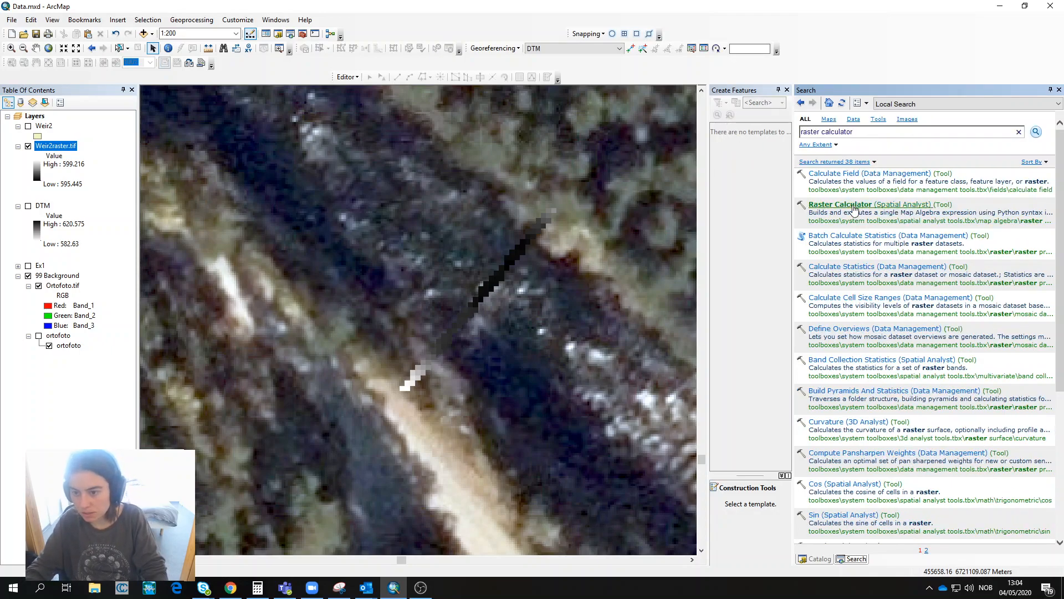
left_click(854, 206)
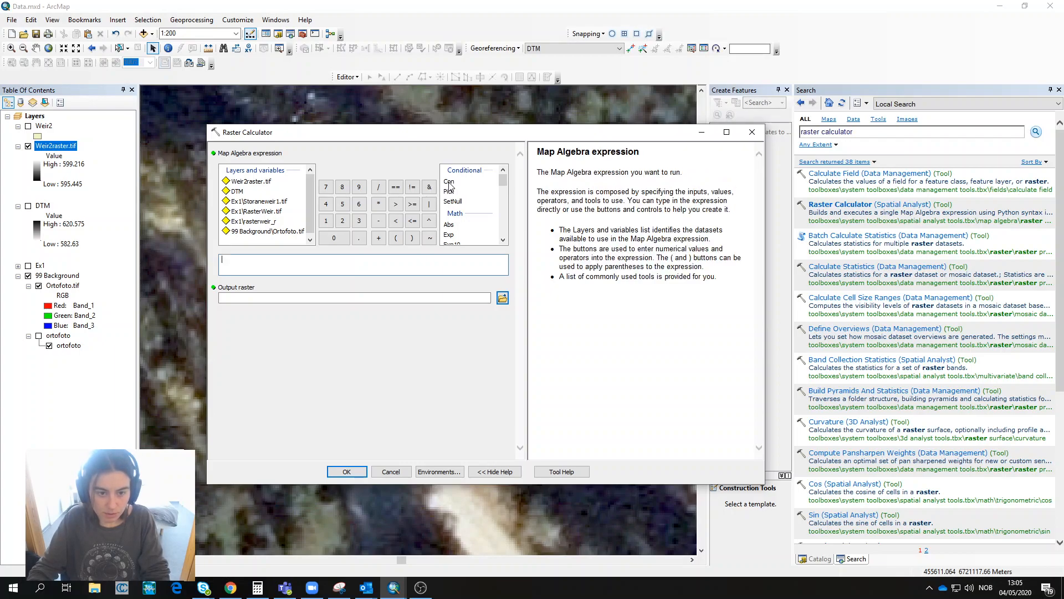
Build the map algebra expression Con("Weir2raster.tif"<597,597,"Weir2raster.tif") to raise the lower weir cells to 597
type(",")
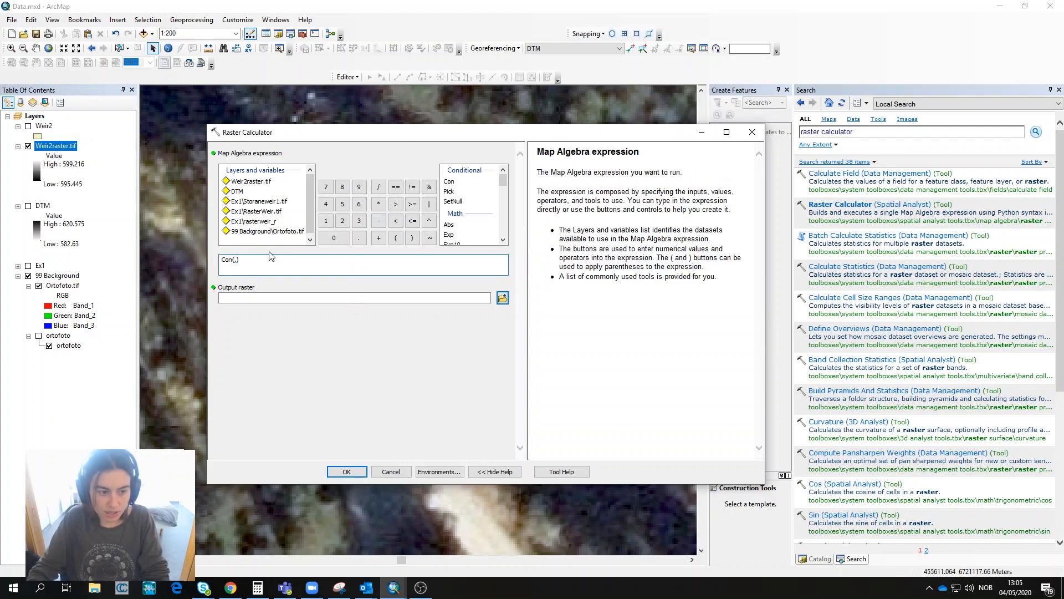
double_click(244, 182)
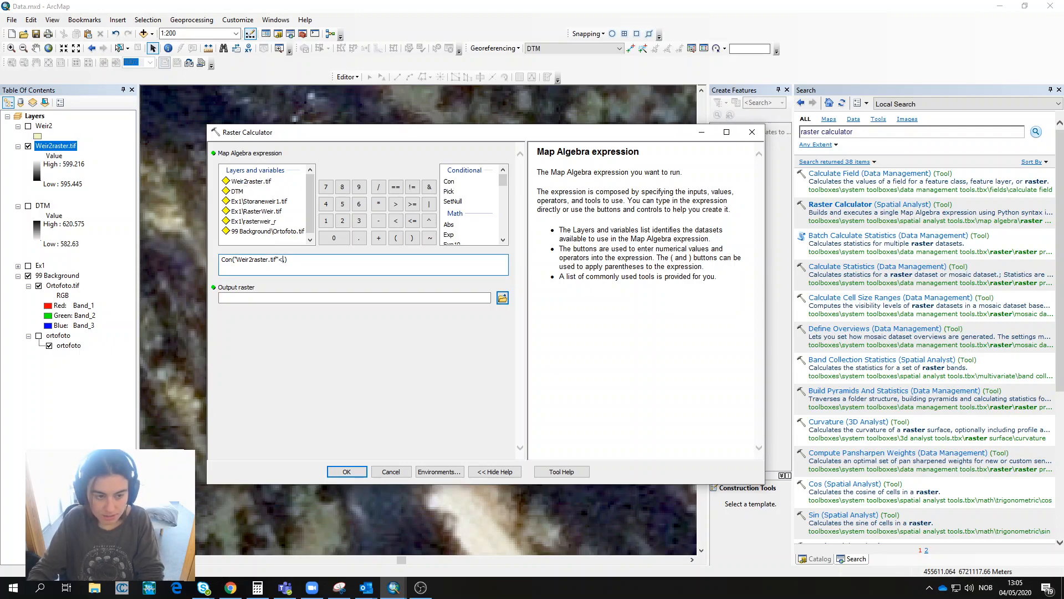
type("<597,597,")
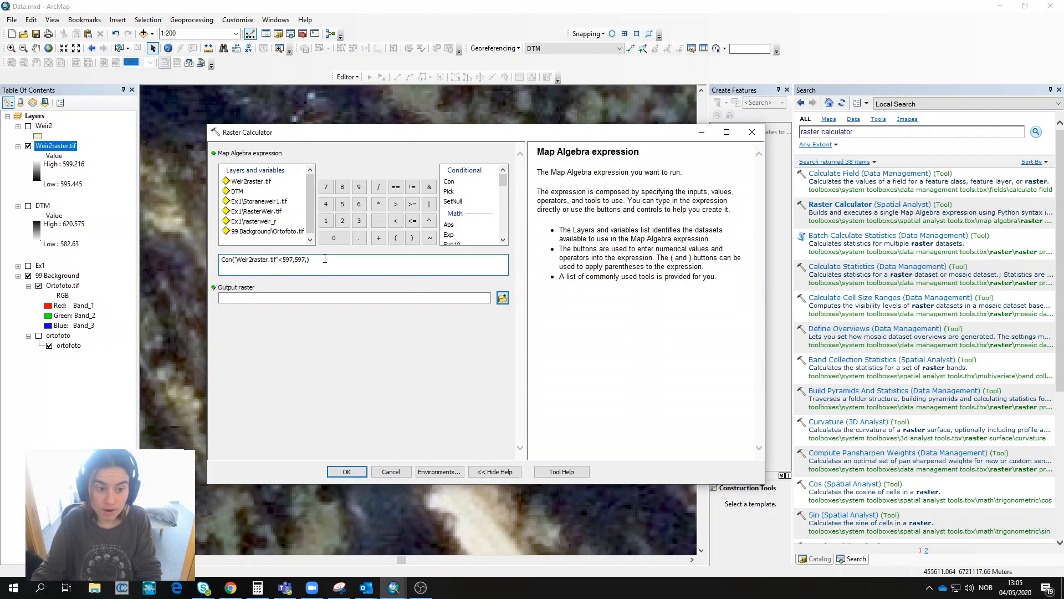
double_click(239, 185)
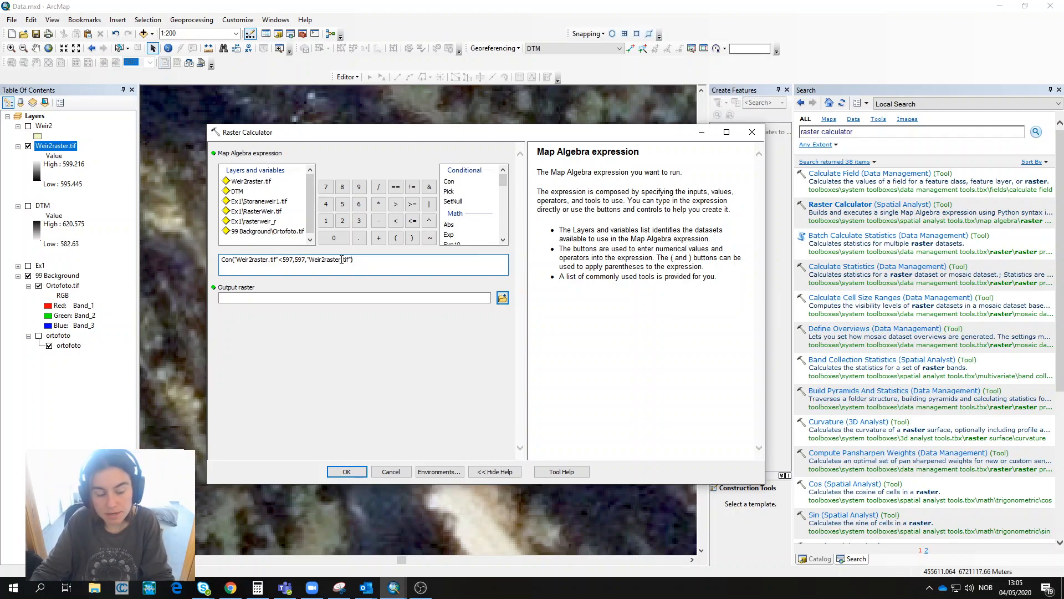
Run the raster calculation, keeping the default output raster weir2raster_ in default.gdb
left_click(505, 298)
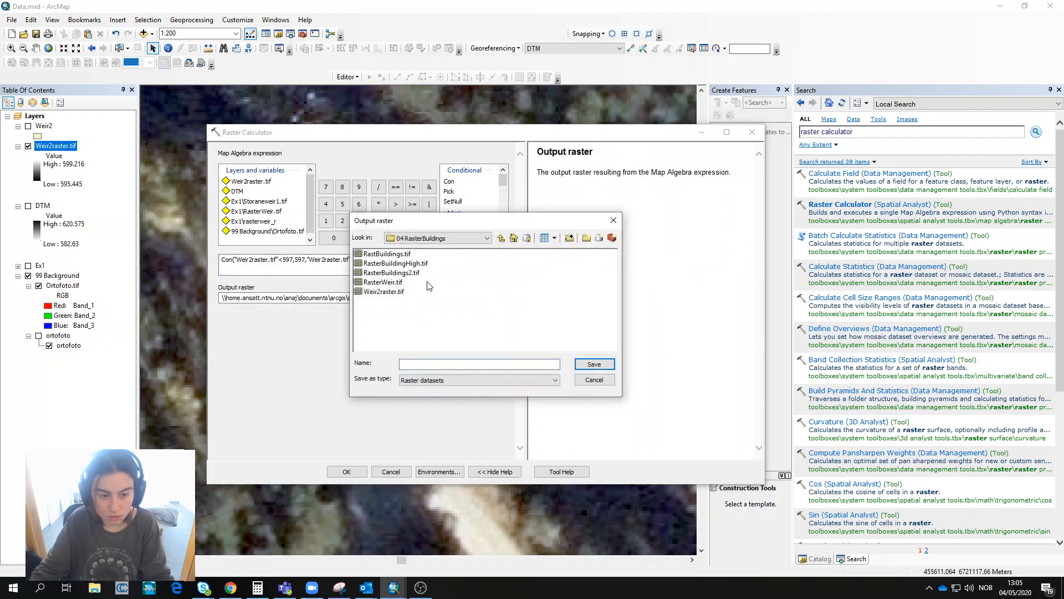
left_click(501, 239)
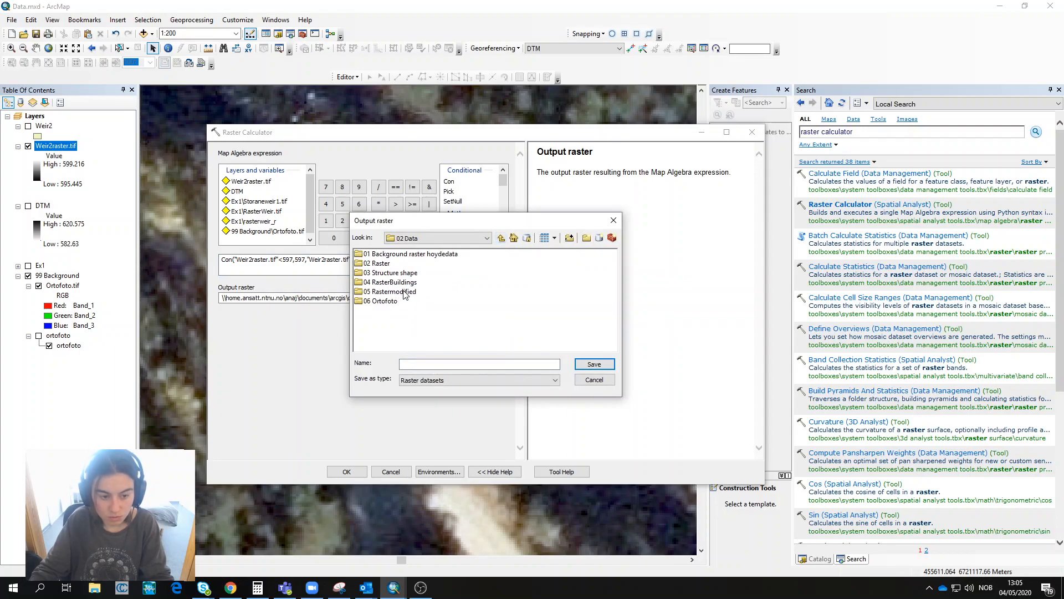
left_click(594, 380)
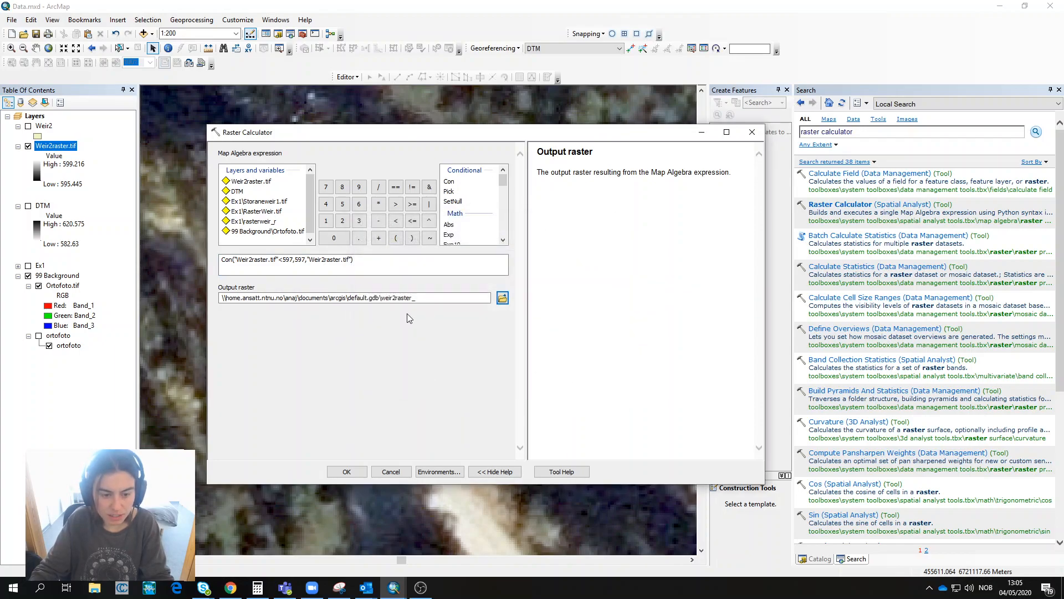
left_click(345, 471)
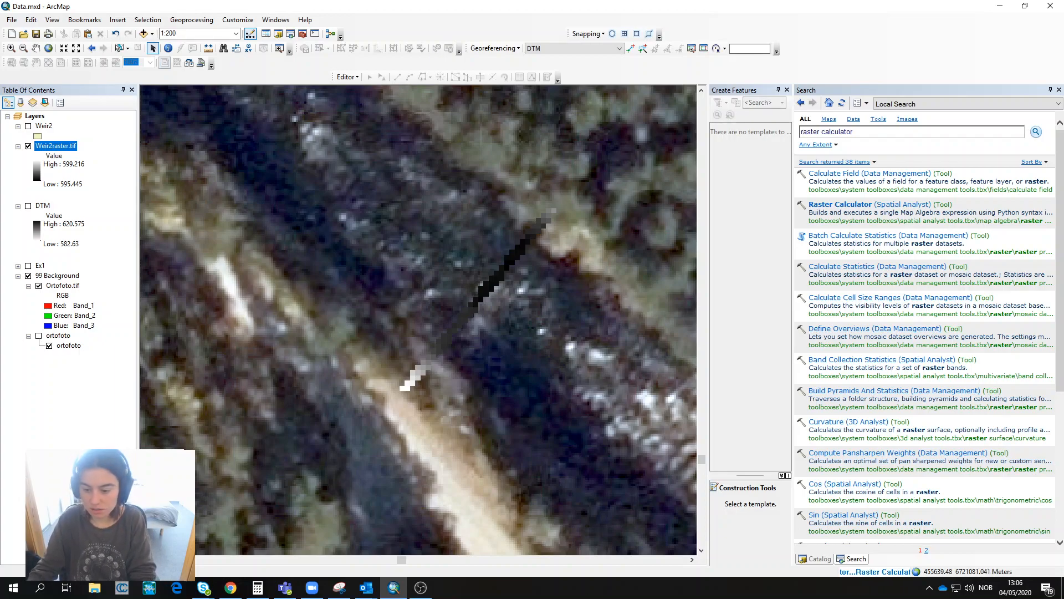
left_click(817, 559)
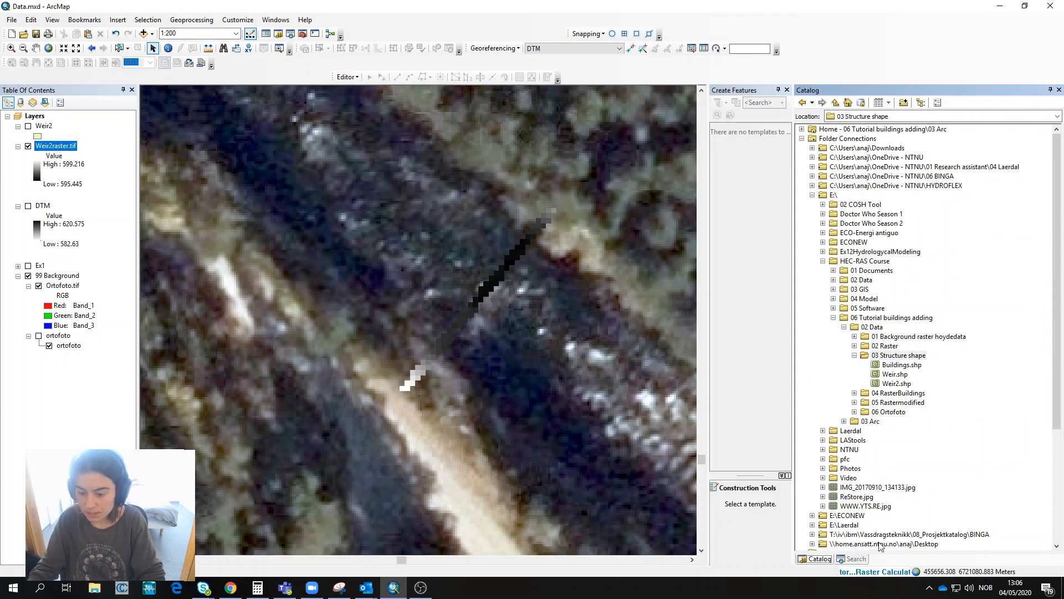
left_click(852, 559)
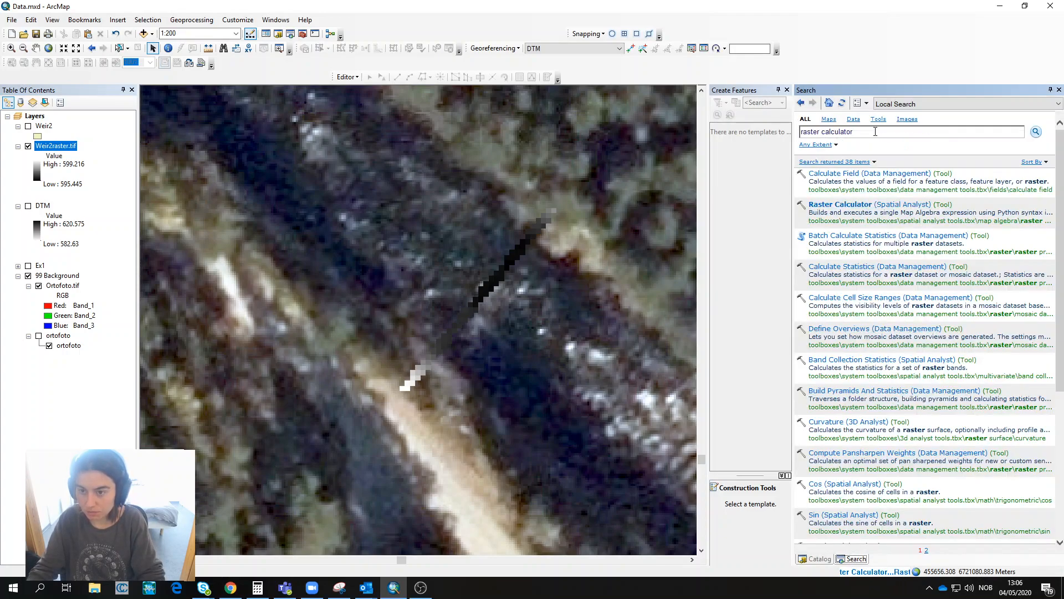
left_click_drag(874, 131, 675, 121)
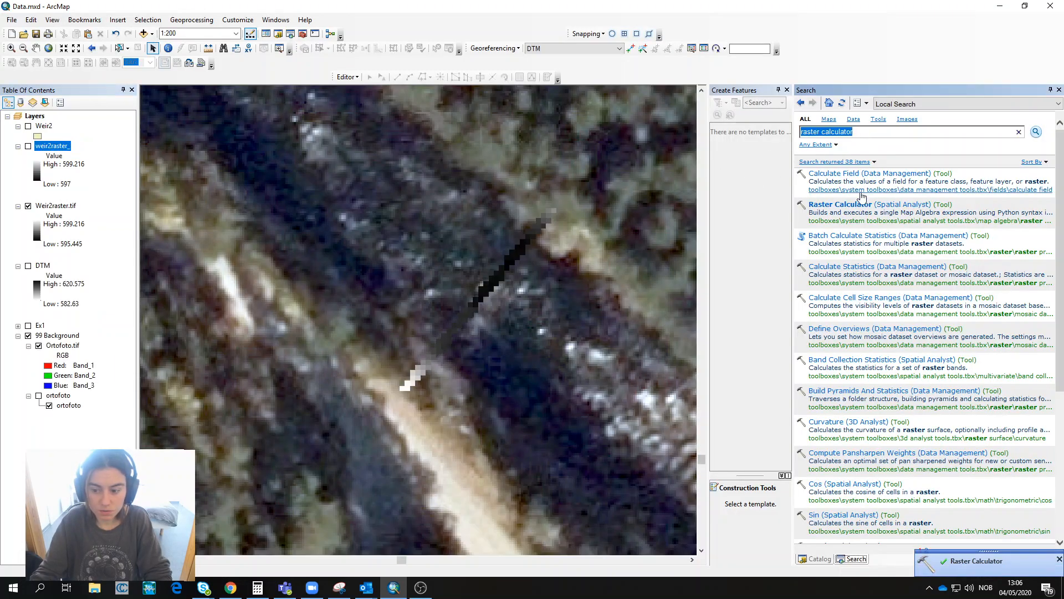
Hide Weir2raster.tif, show the recalculated weir2raster_ layer and examine its cells along the weir with the Identify tool
left_click(27, 205)
left_click(28, 147)
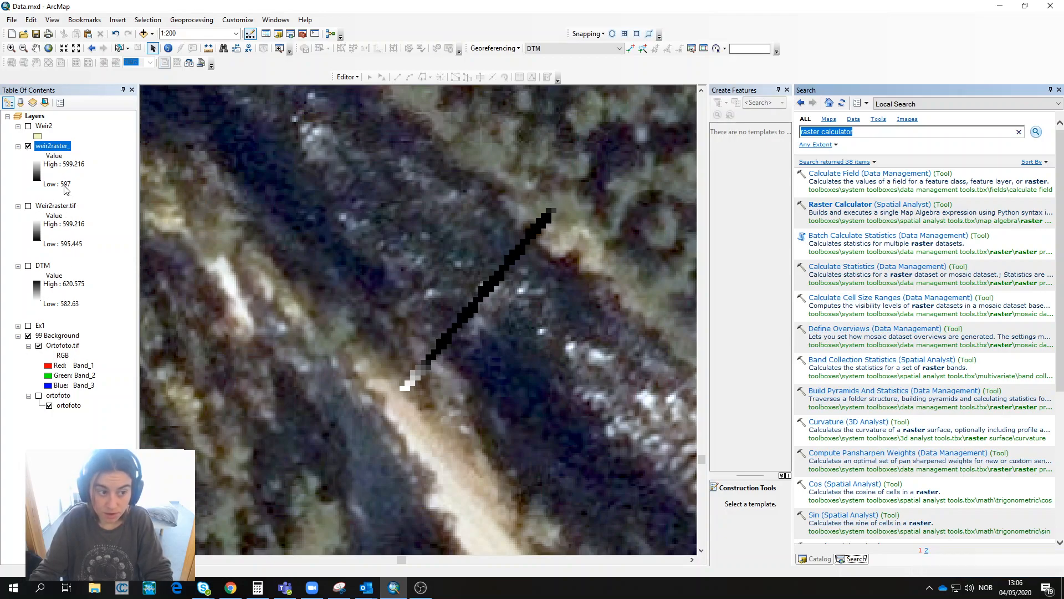
left_click(168, 48)
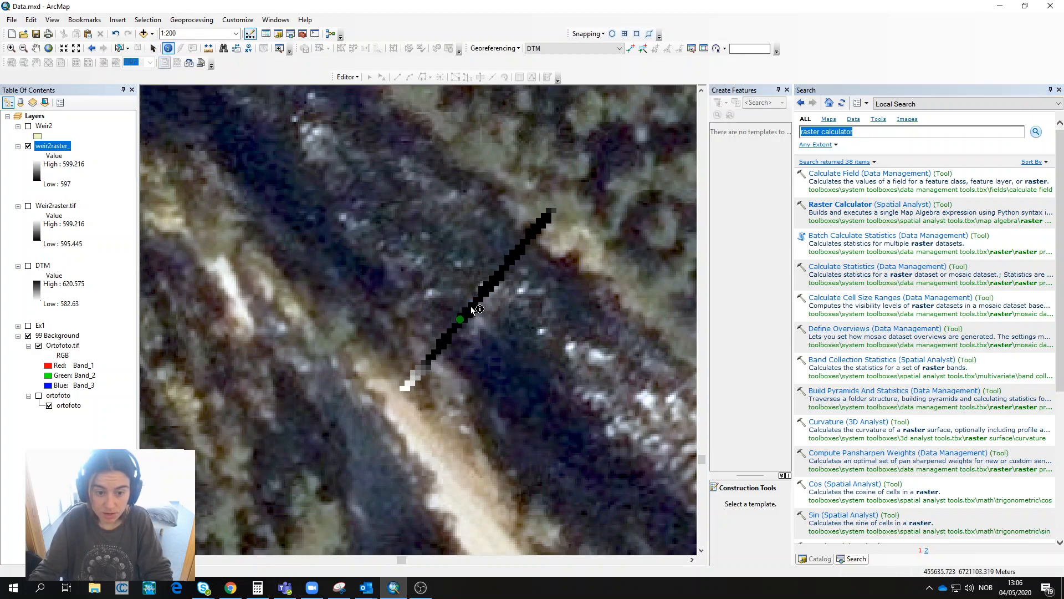
left_click(472, 310)
left_click(501, 271)
left_click(409, 161)
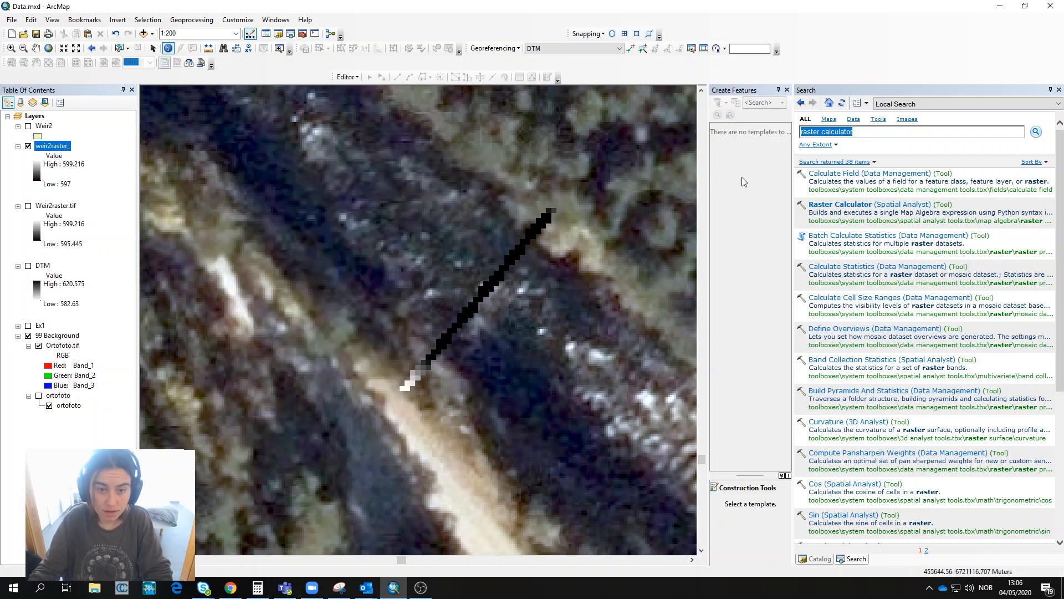
Search the geoprocessing tools for "mosaic to new raster" and open the Mosaic To New Raster (Data Management) tool
type("mosai")
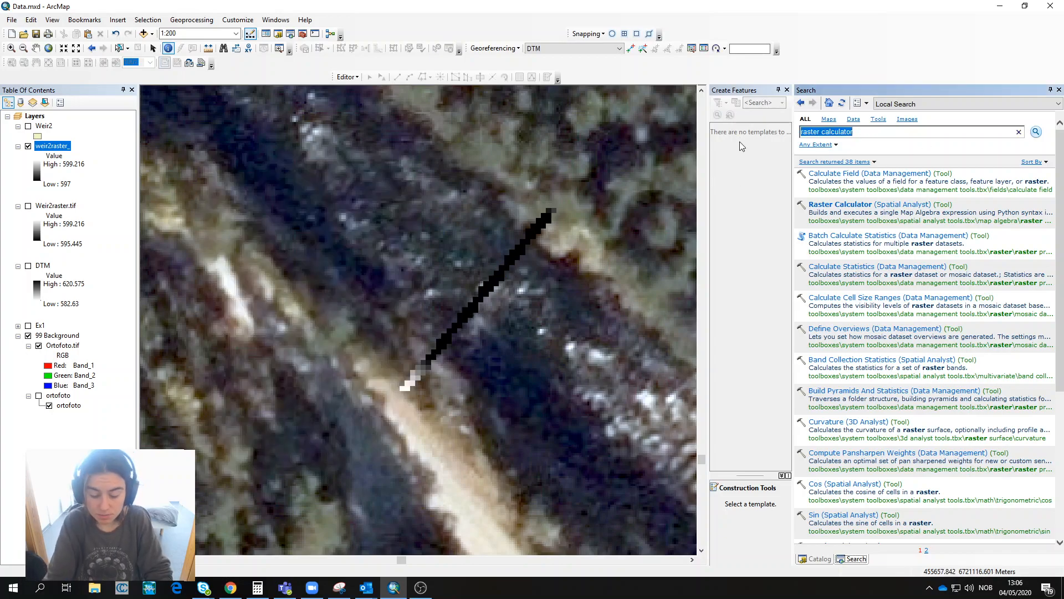
type("c to new raster")
key("Return")
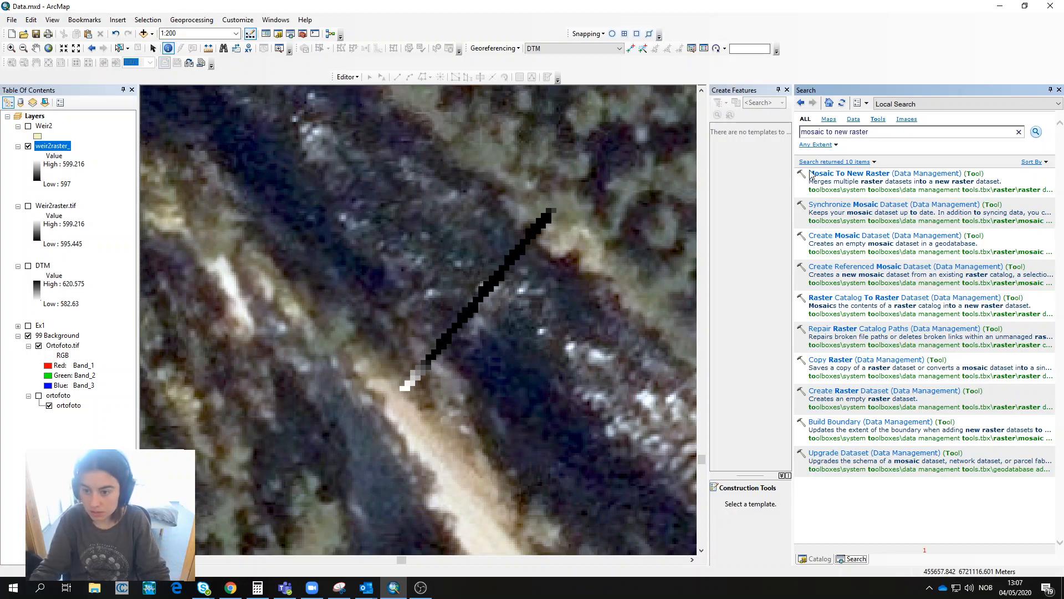
left_click(829, 173)
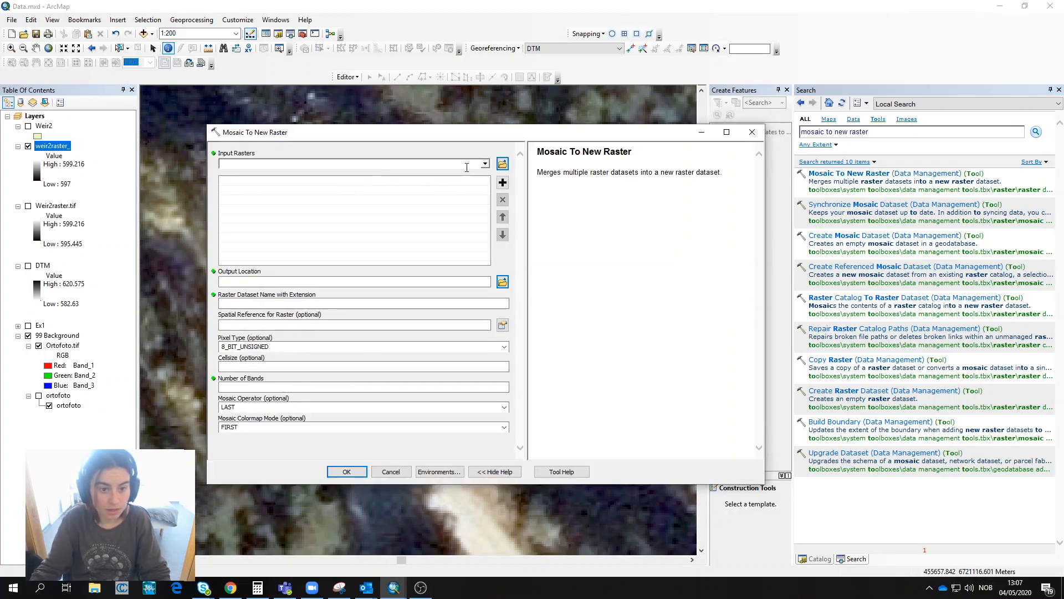
Add the DTM layer, Storane.tif from the 02 Raster folder and weir2raster_ as the mosaic's input rasters
left_click(485, 164)
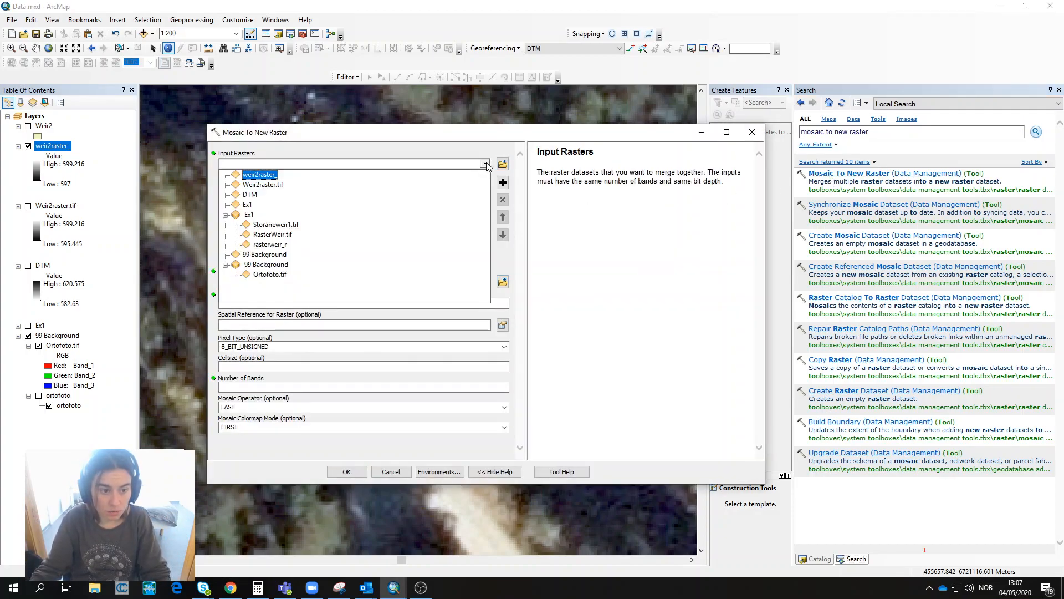
left_click(250, 194)
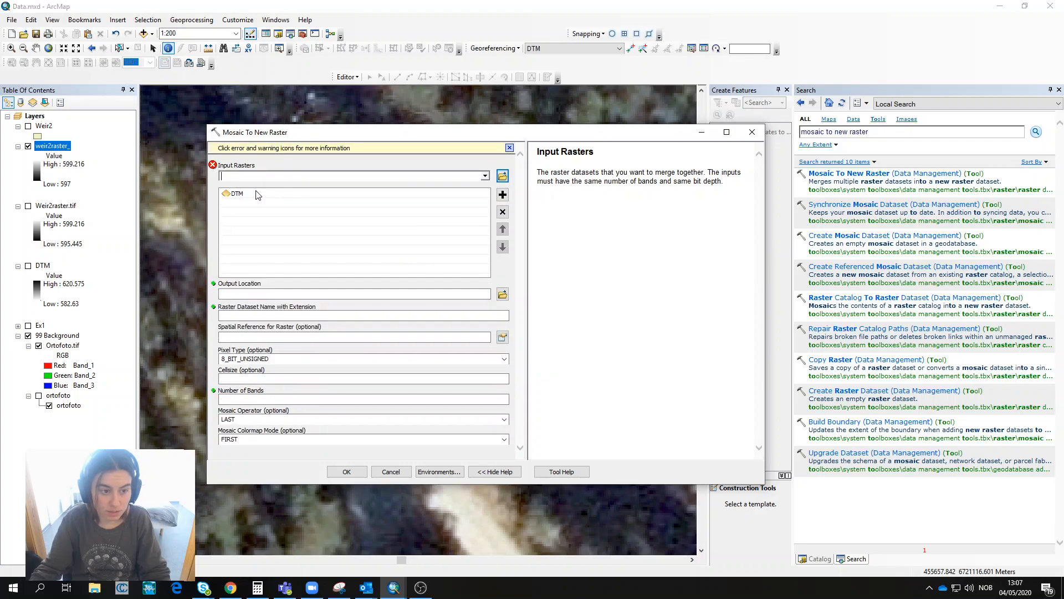
left_click(502, 176)
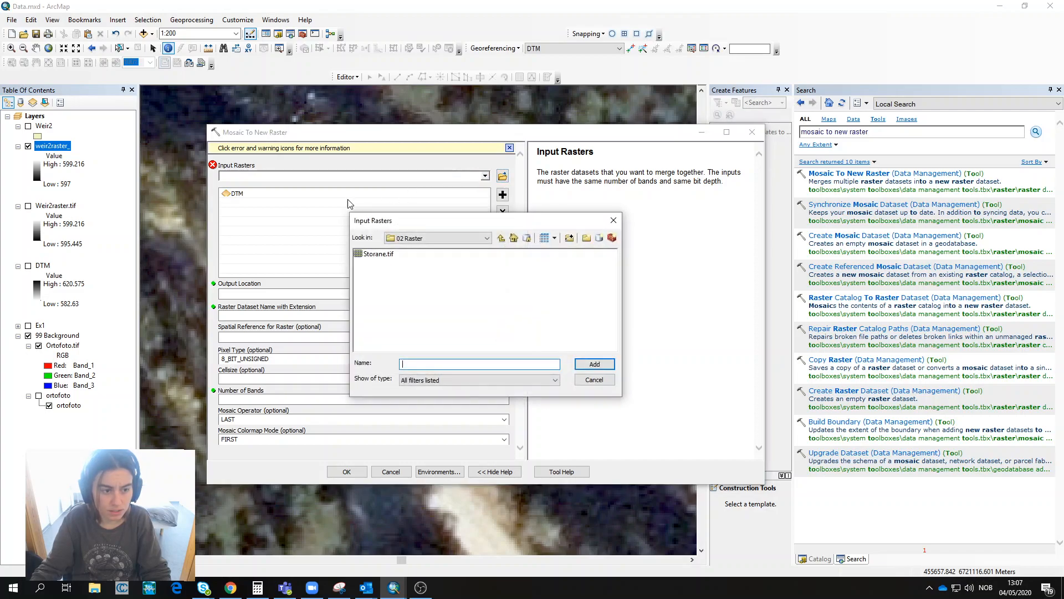
left_click(386, 255)
left_click(589, 365)
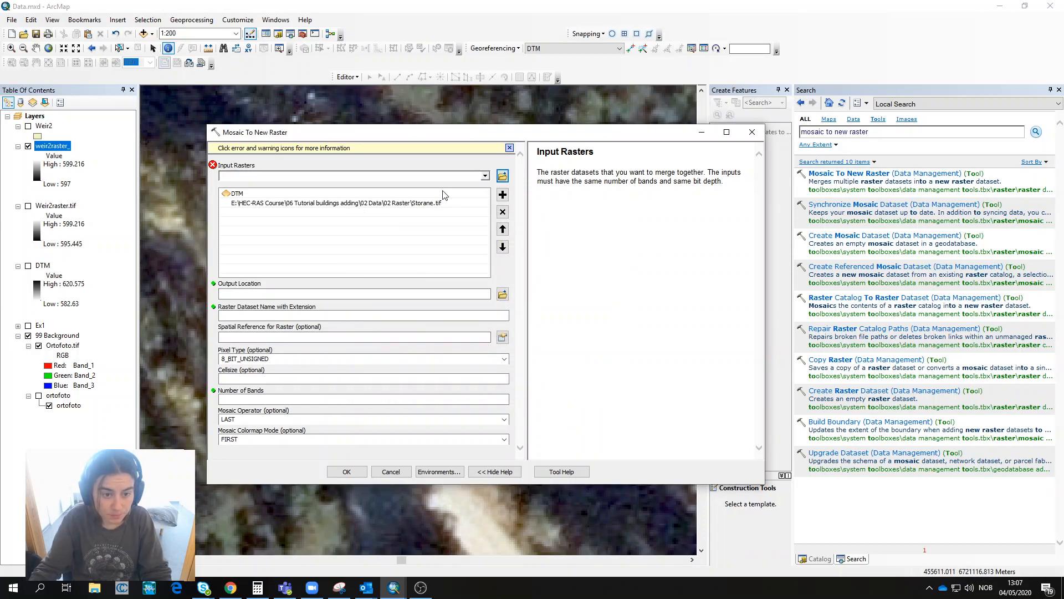
left_click(485, 176)
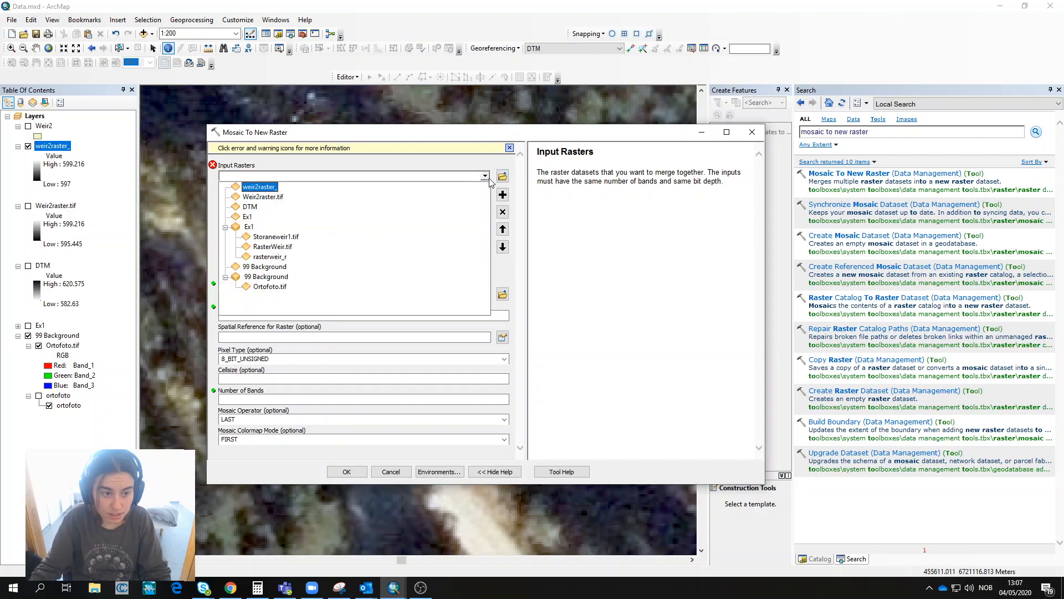
left_click(257, 189)
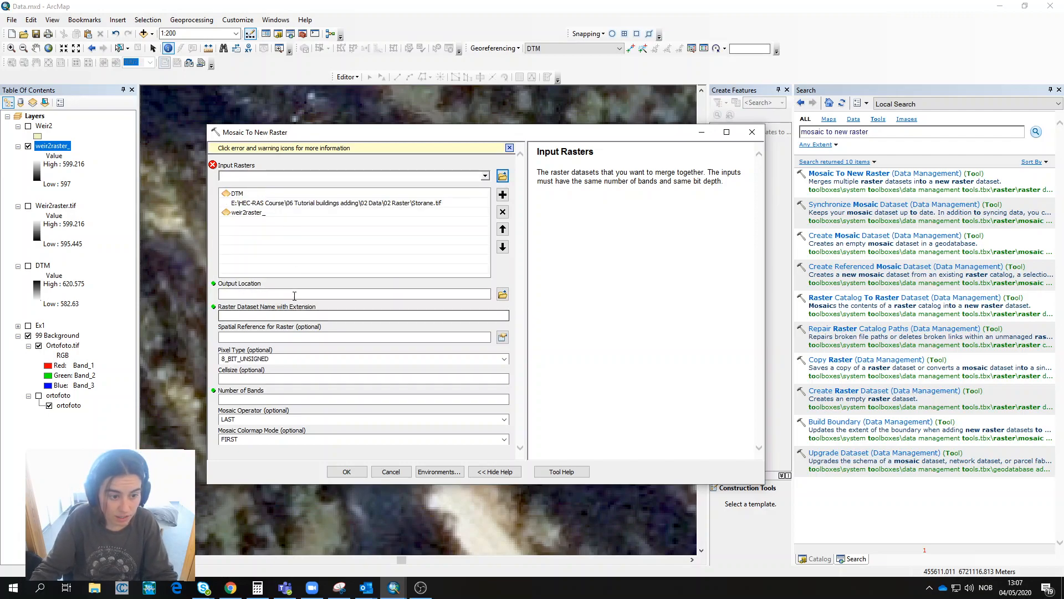
Set the mosaic's output location to the 05 Rastermodified folder and name the raster dataset Riverwithweir.tif
left_click(504, 294)
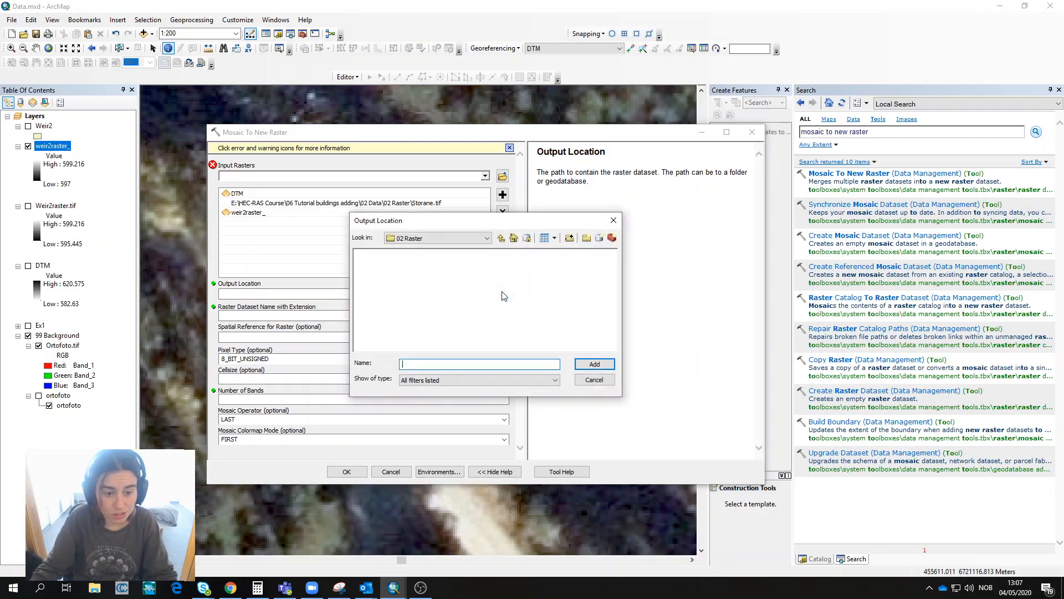
left_click(501, 238)
left_click(391, 292)
left_click(593, 364)
left_click(259, 315)
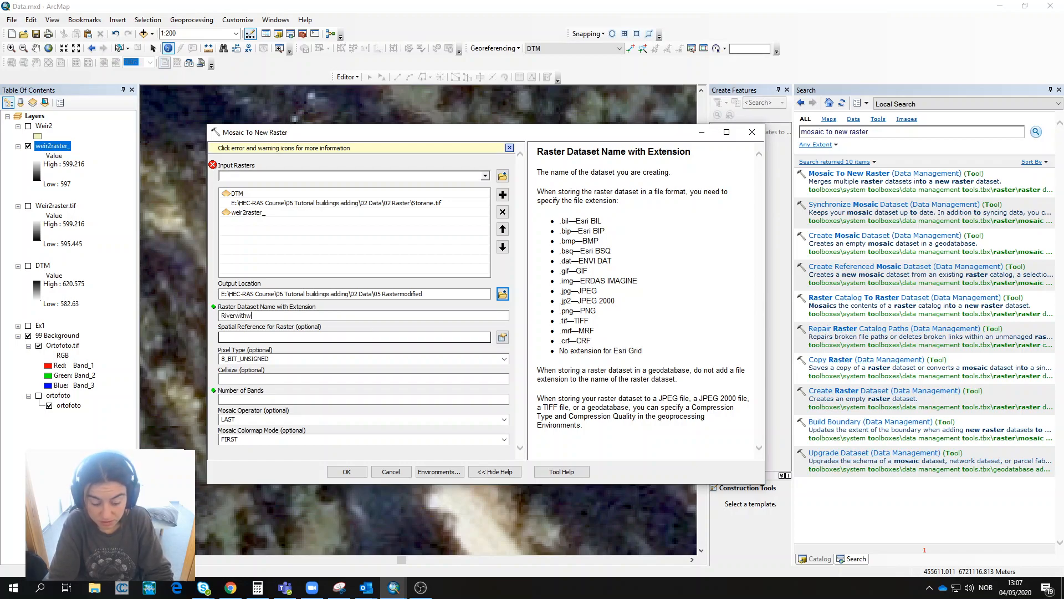
type(".tif")
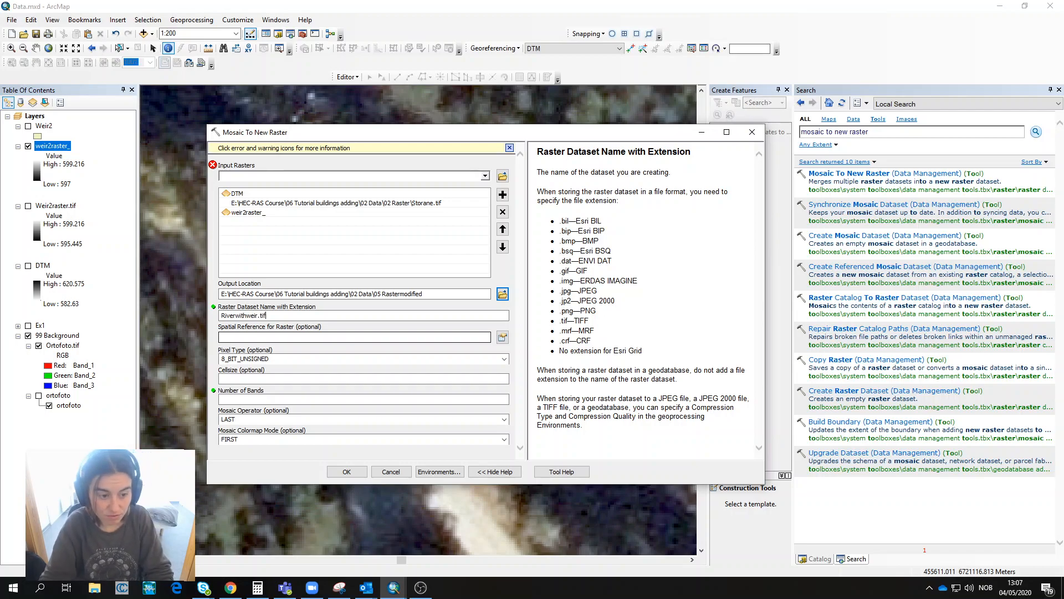
Set the mosaic's spatial reference to ETRS 1989 UTM Zone 32N and its pixel type to 32_BIT_FLOAT
left_click(503, 337)
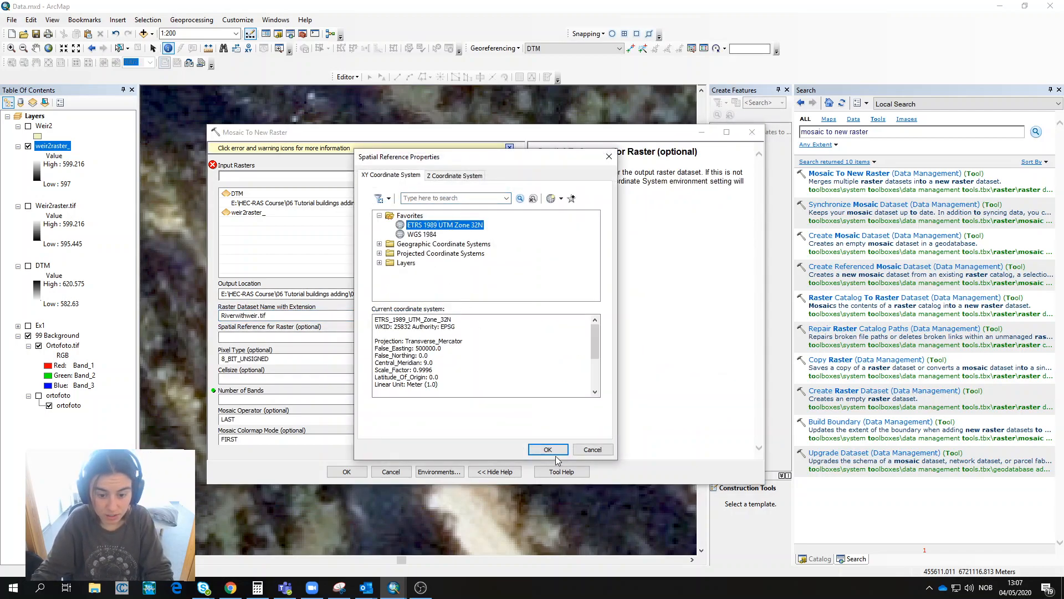
left_click(548, 450)
left_click(505, 359)
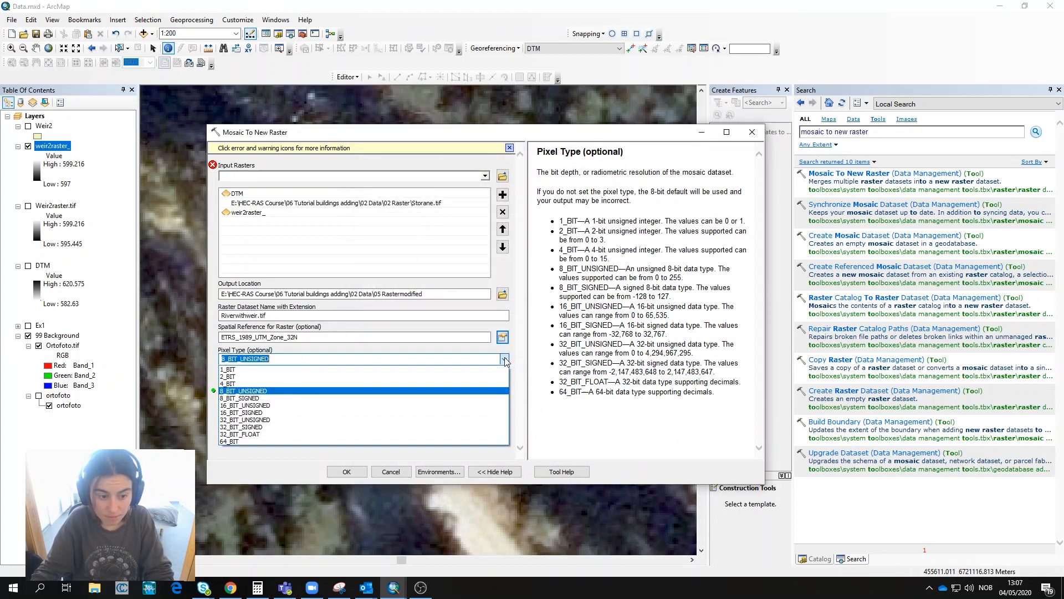
left_click(334, 436)
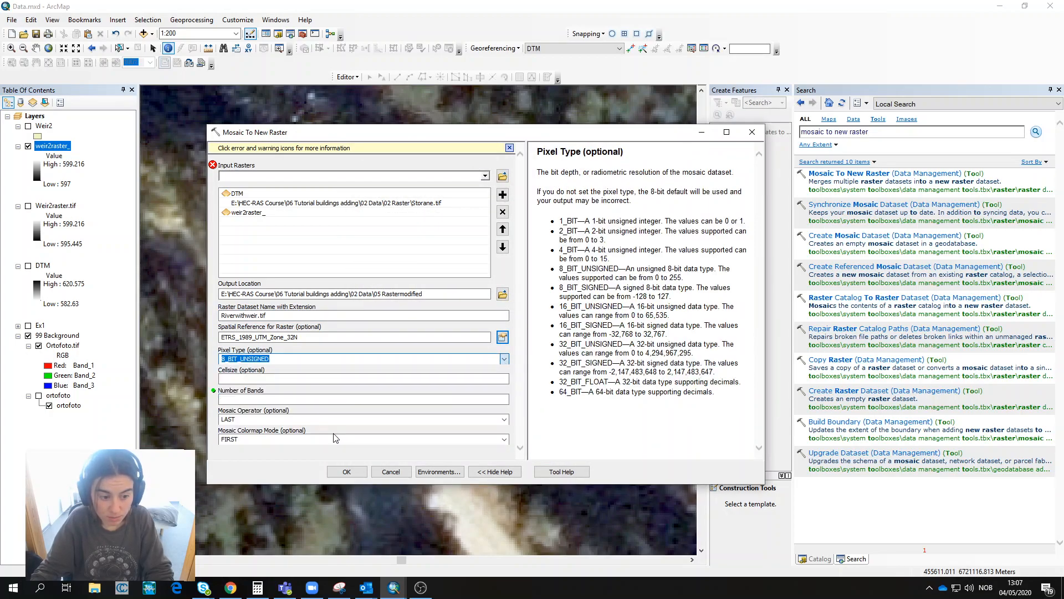
Set the mosaic's cell size to 0.5 and the number of bands to 1
left_click(244, 377)
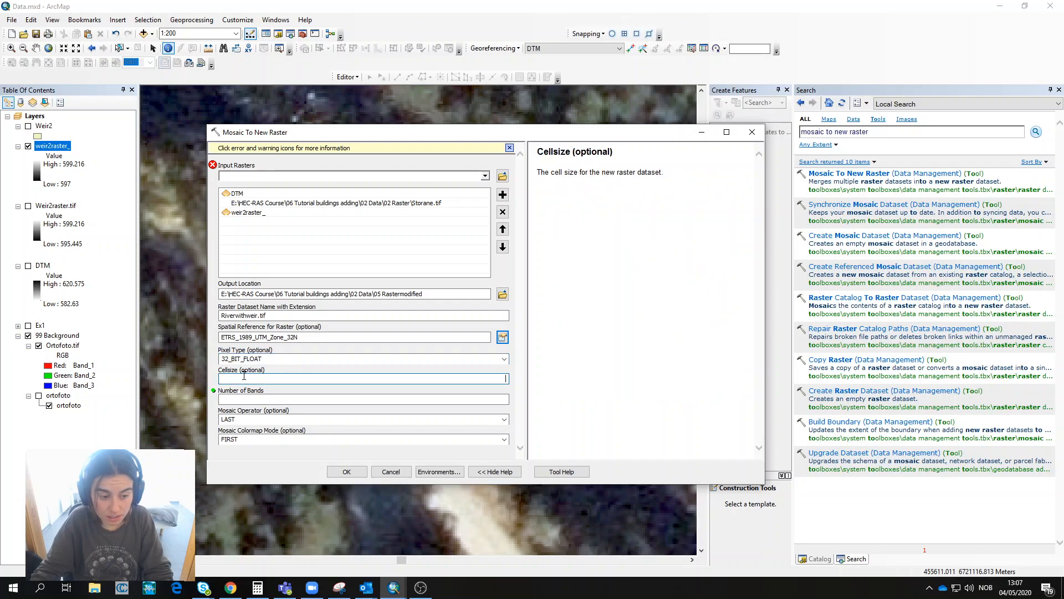
type("0.5")
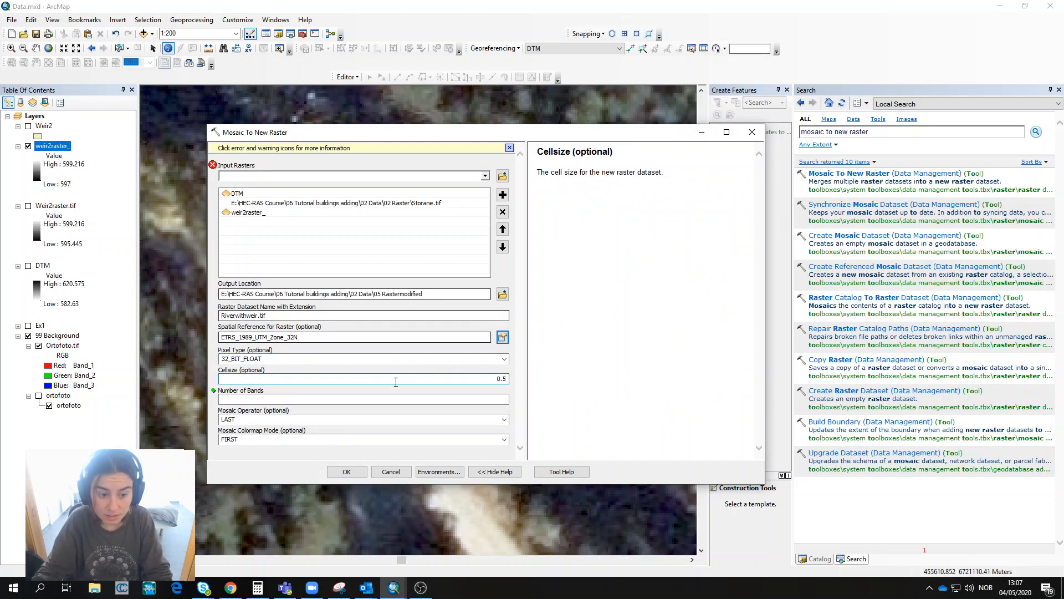
left_click(494, 397)
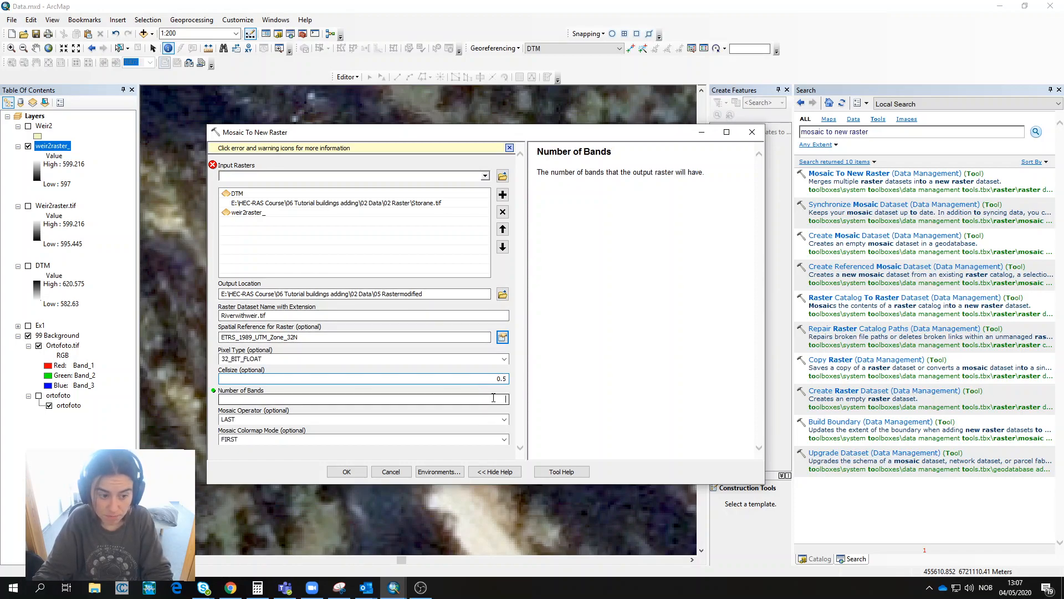
type("1")
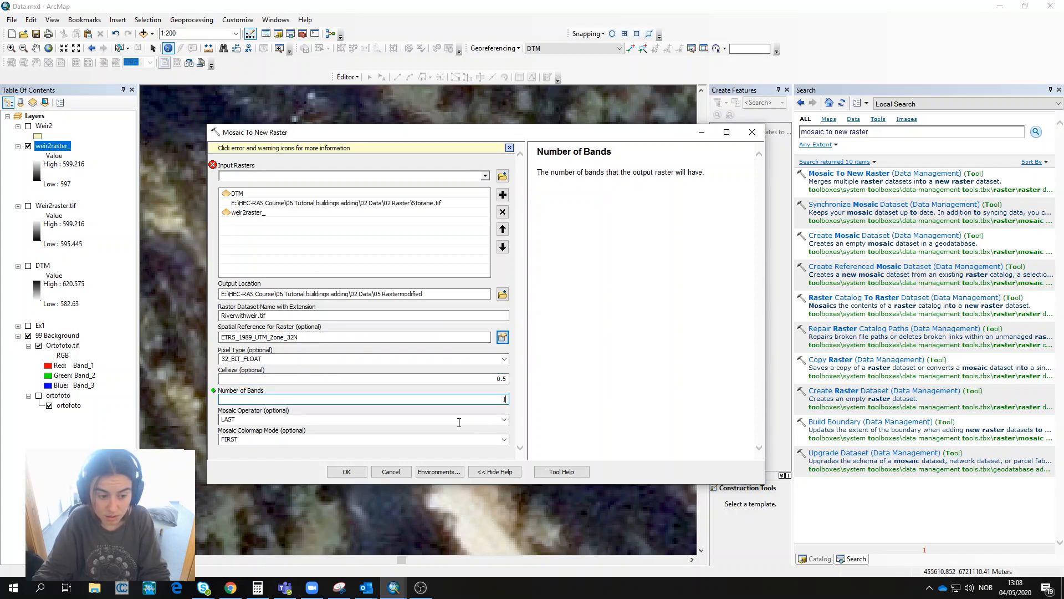
Try to run the mosaic with the LAST operator and weir2raster_ as the last input raster
left_click(243, 419)
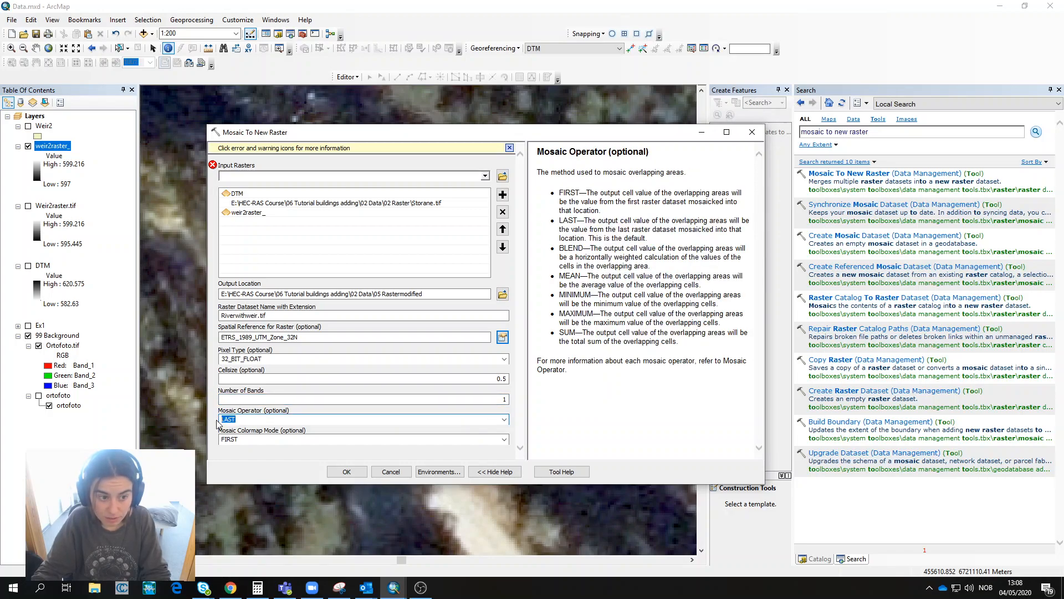
left_click(244, 213)
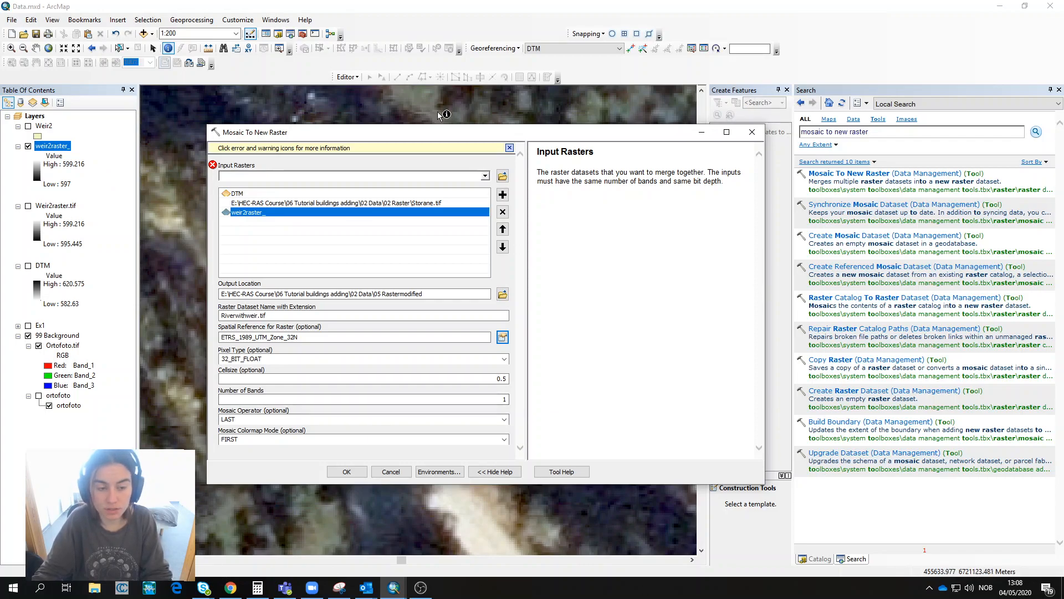
left_click(348, 472)
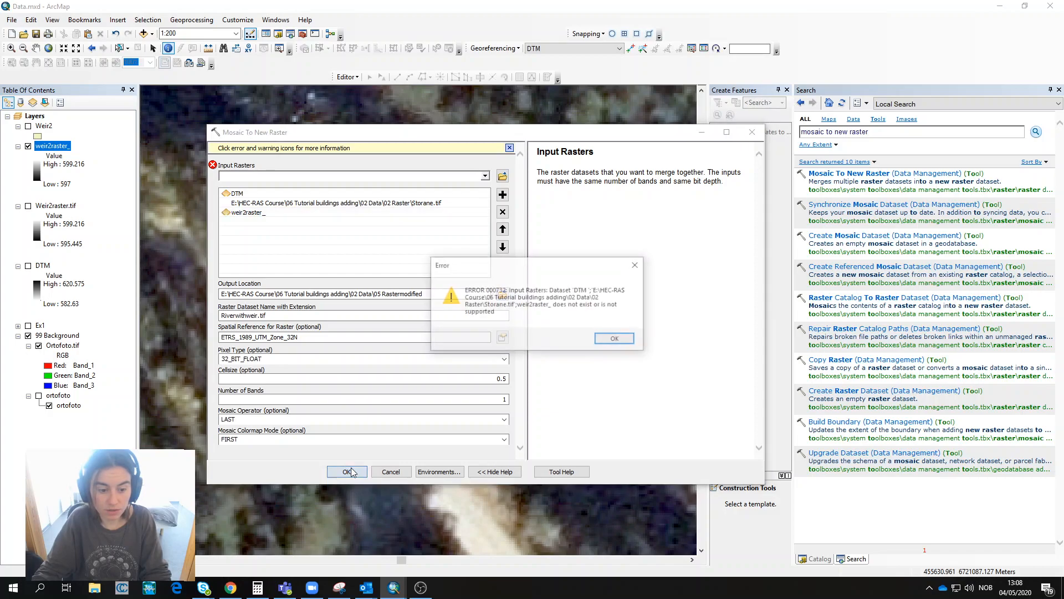
left_click(616, 338)
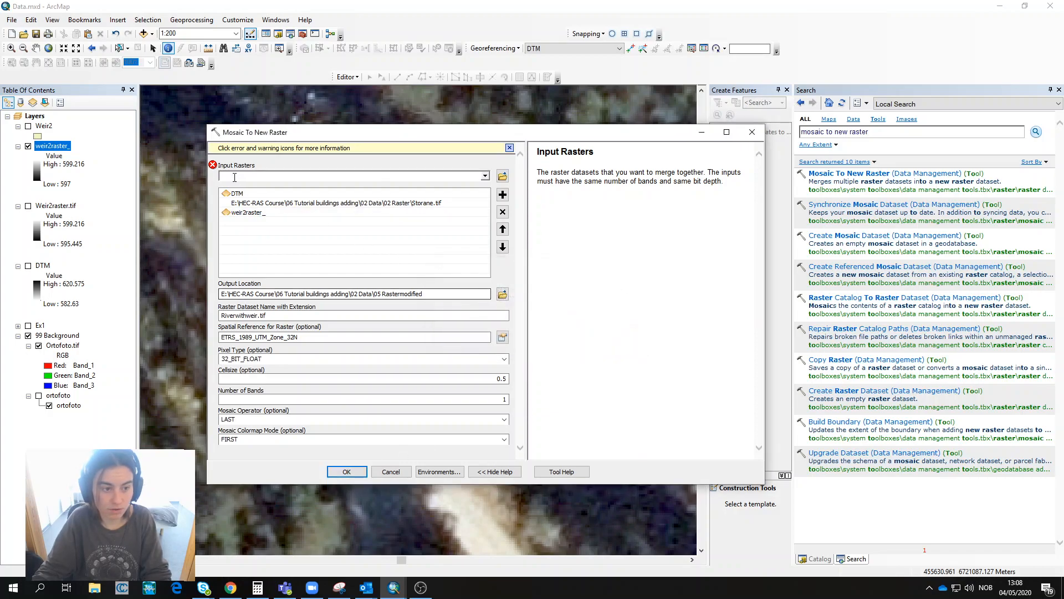
Check the error on the input rasters and remove the DTM layer from the mosaic's input list
mouse_move(215, 169)
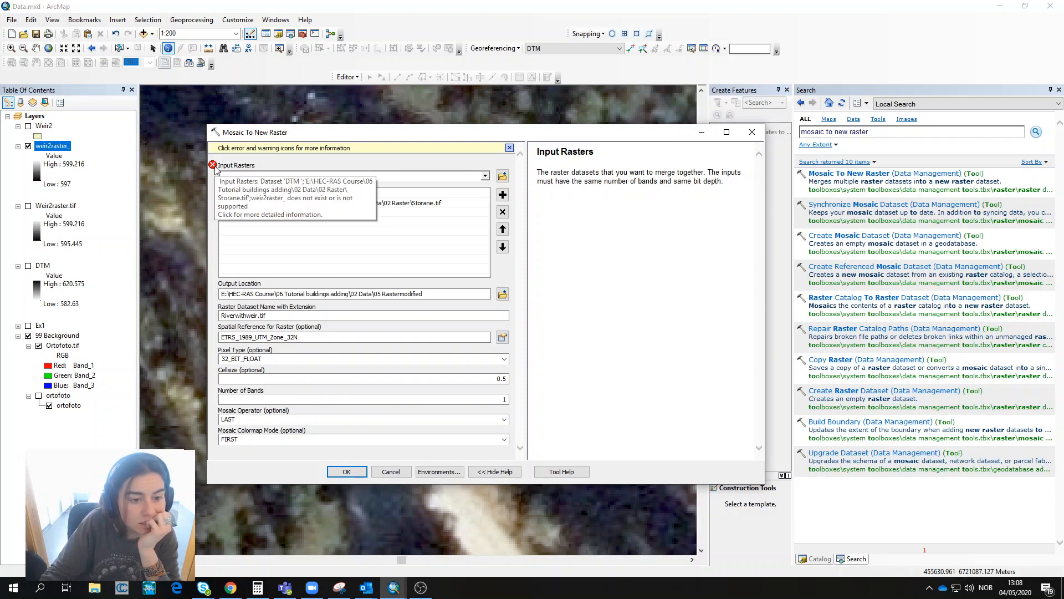
left_click(261, 215)
left_click(242, 194)
left_click(502, 211)
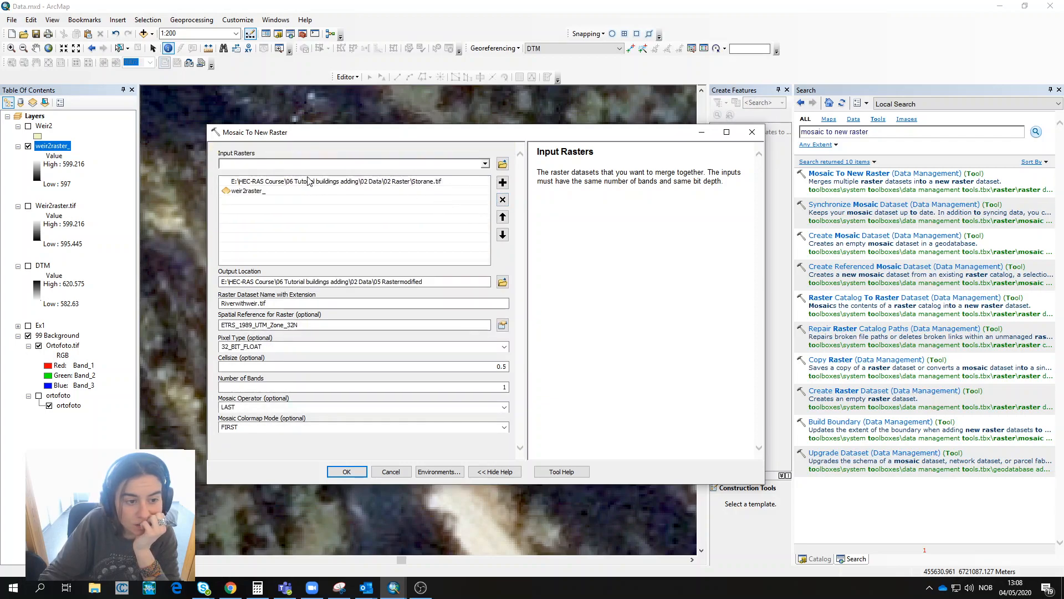
Run Mosaic To New Raster with Storane.tif and weir2raster_ as inputs, using the LAST operator, to create Riverwithweir.tif
left_click(309, 180)
left_click(285, 230)
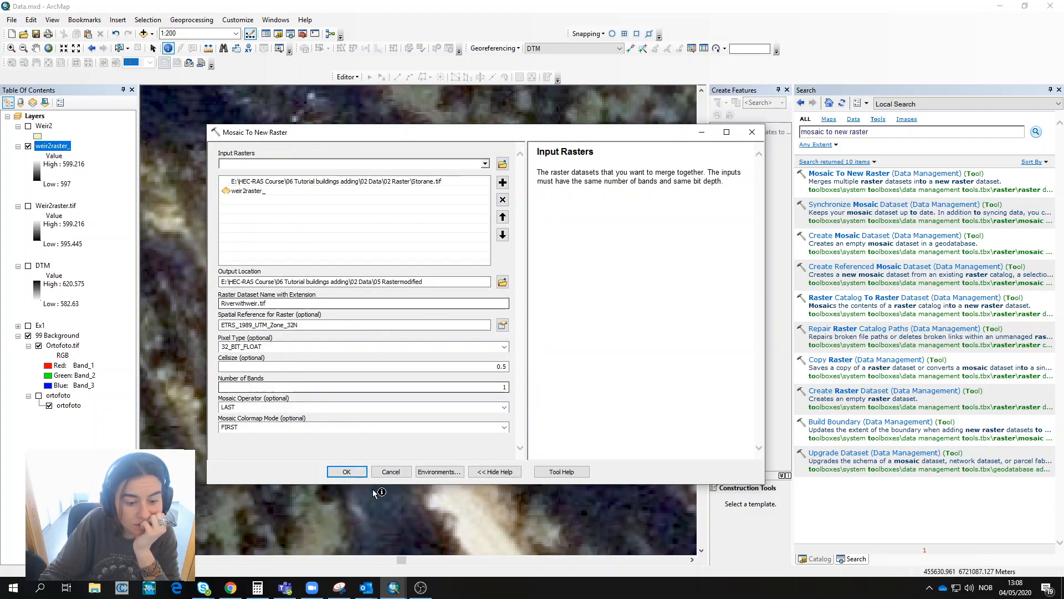
left_click(347, 472)
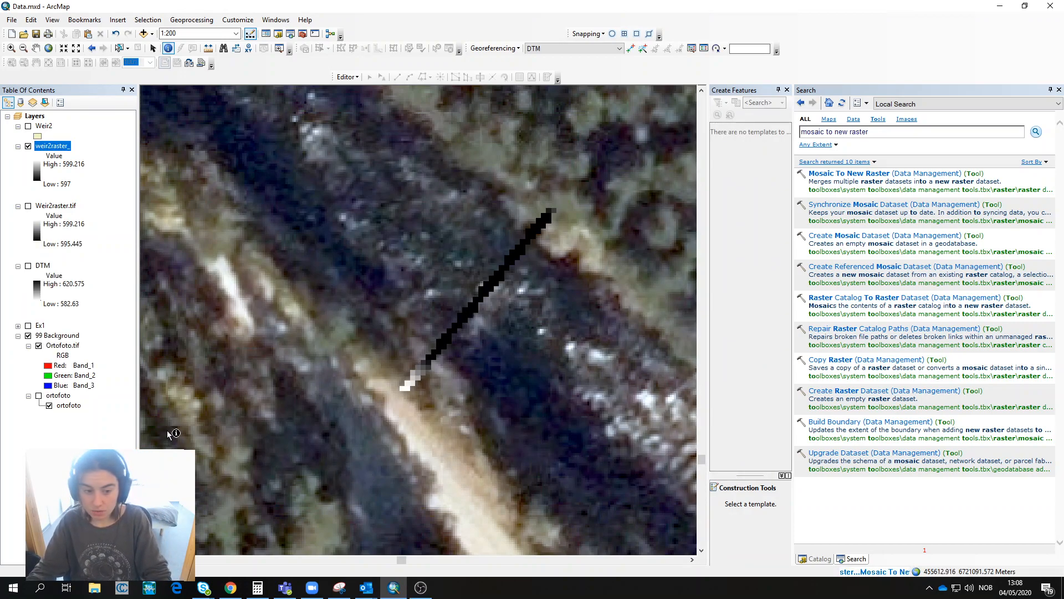
left_click(17, 146)
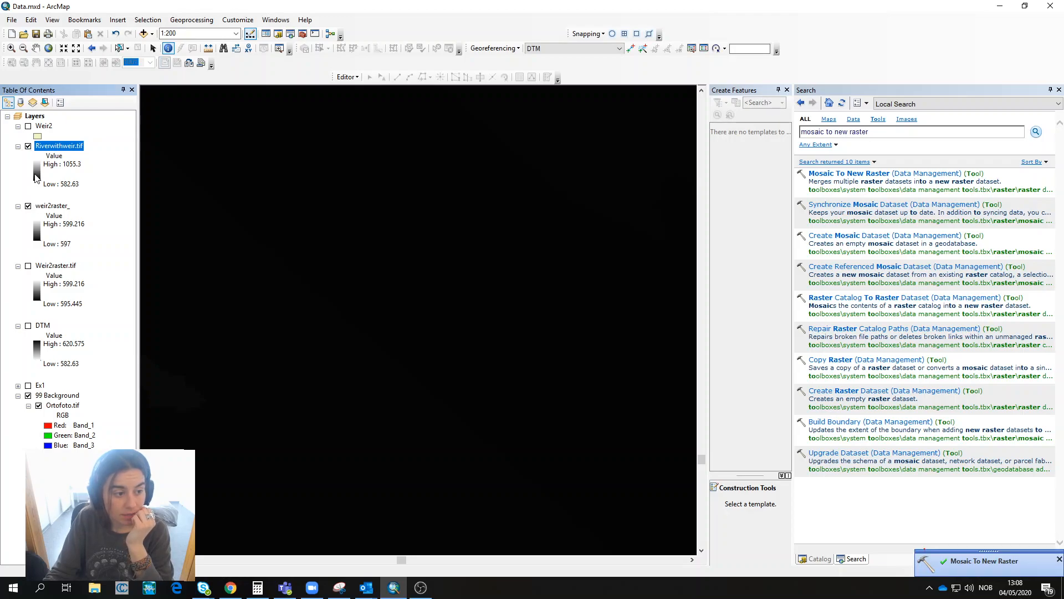
Try the pale green, yellow, red, brown and white elevation color ramp on the Riverwithweir.tif layer
left_click(34, 177)
left_click(77, 207)
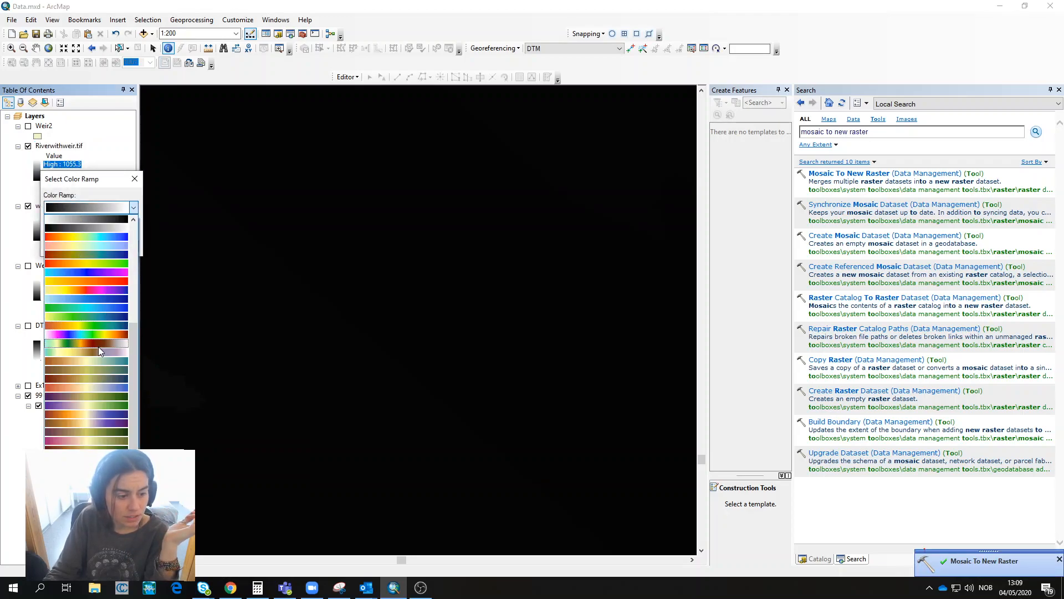
left_click(96, 345)
left_click(64, 244)
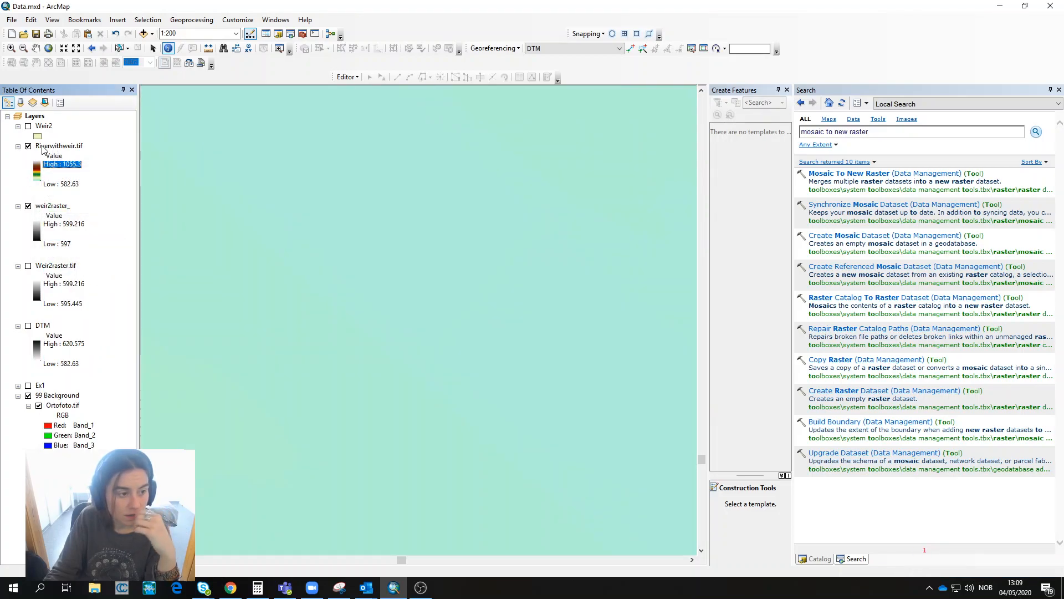
Import the symbology of the RasterWeir.tif layer into the Riverwithweir.tif layer and apply it
left_click(42, 147)
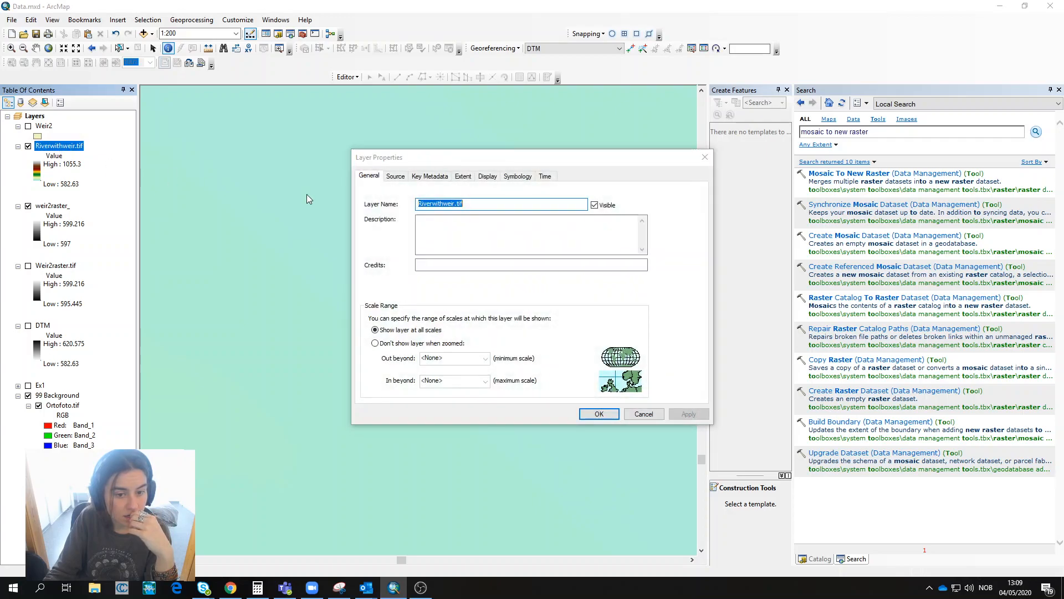
left_click(518, 176)
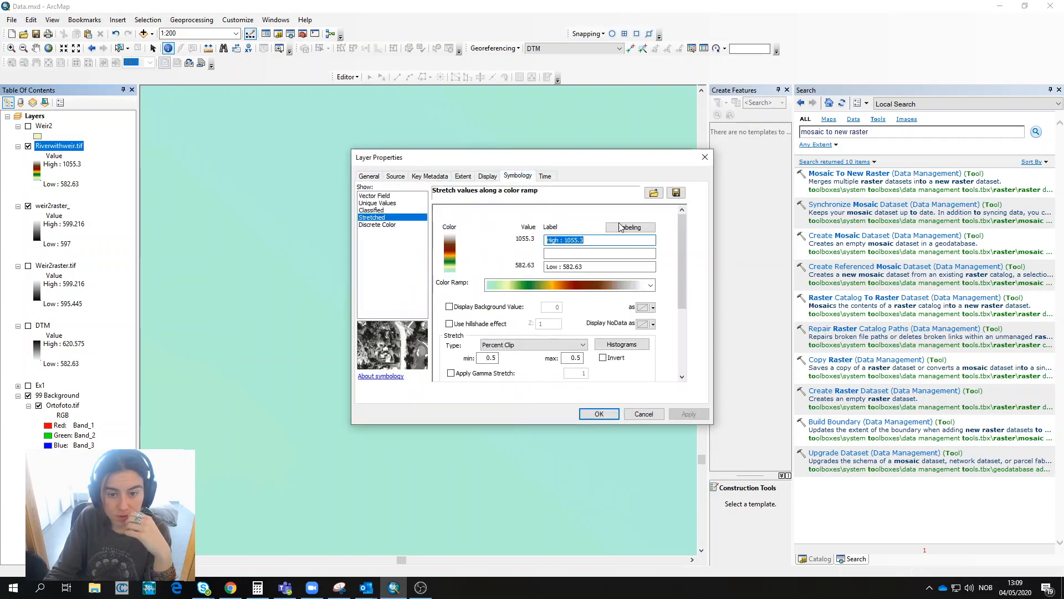
left_click(654, 193)
left_click(582, 278)
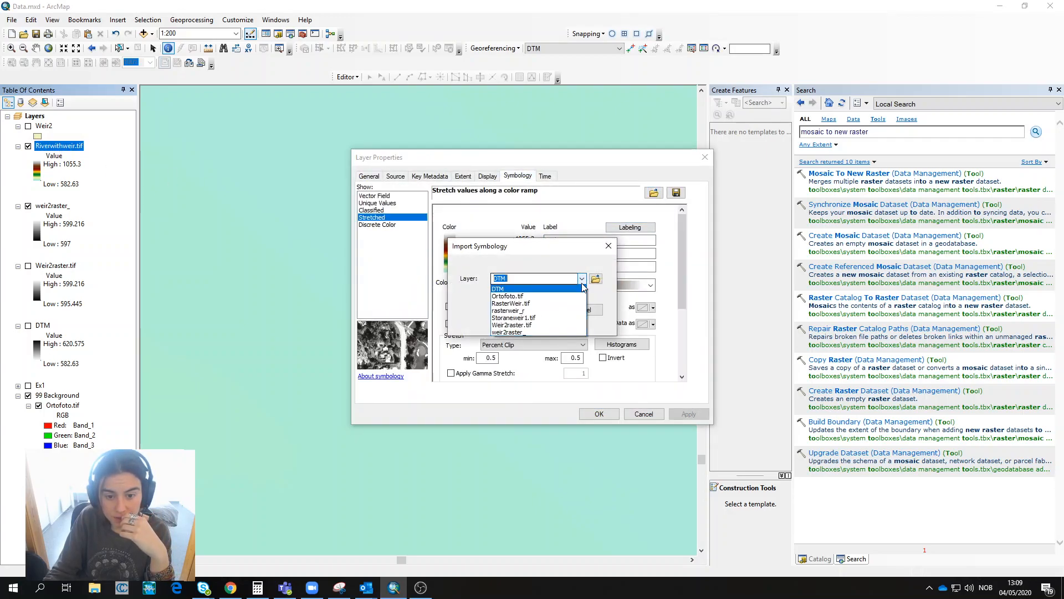
left_click(526, 304)
left_click(542, 307)
left_click(597, 414)
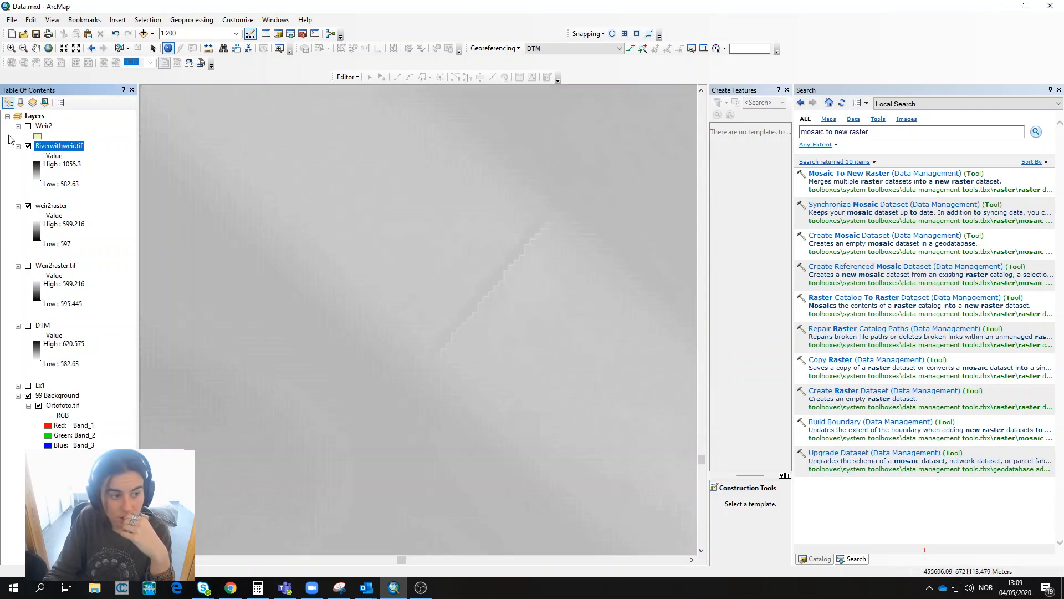
Recolor Riverwithweir.tif over its imported stretch with the color ramp running from pale green through yellow, red and brown to white
double_click(49, 168)
left_click(131, 204)
left_click(115, 335)
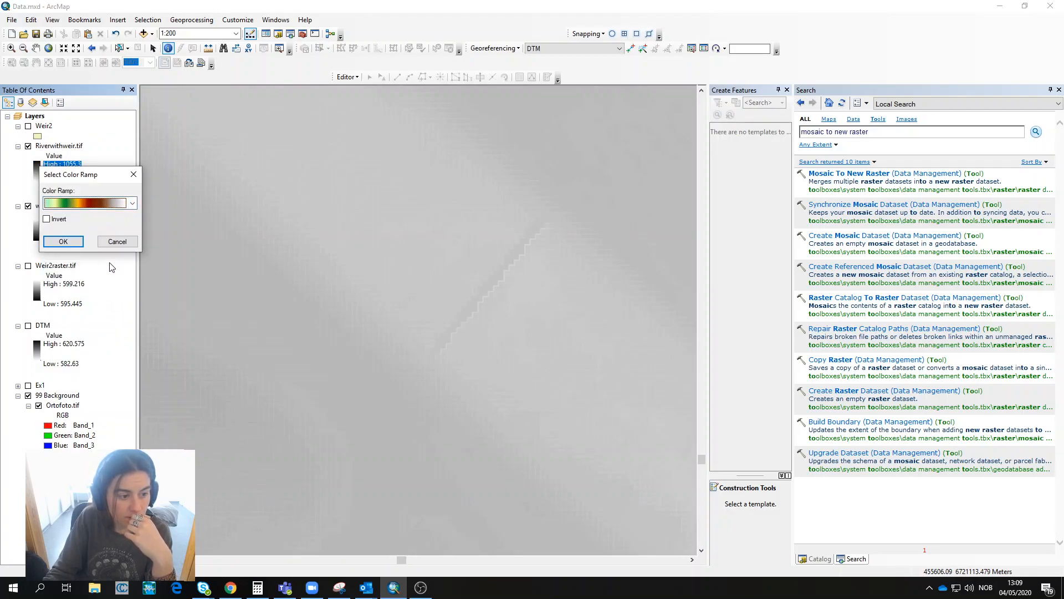
left_click(64, 241)
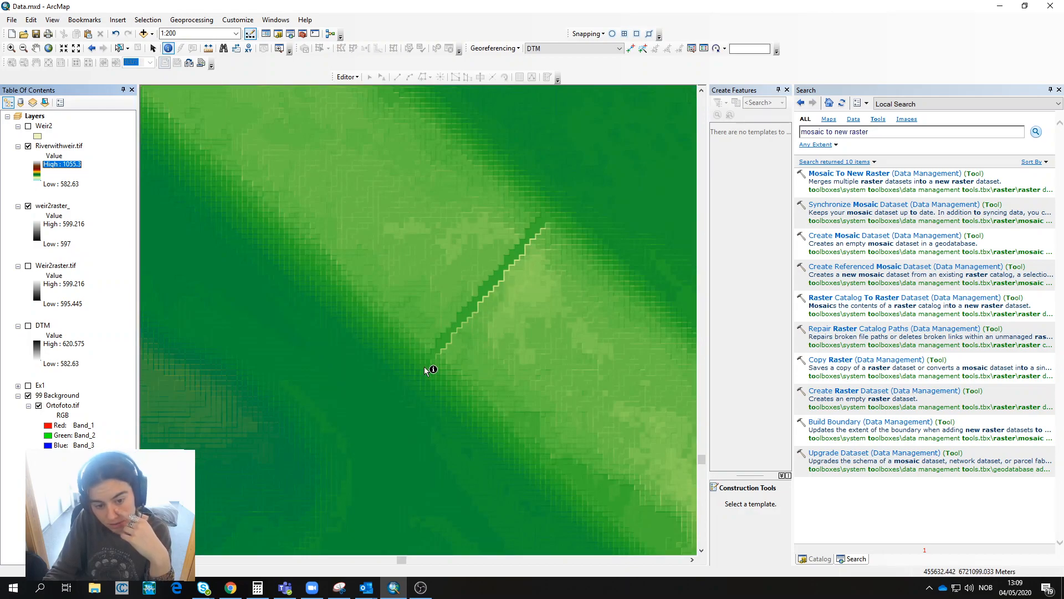
Identify the Riverwithweir.tif pixel values at two points on the weir and at one riverbed point beside it
left_click(443, 347)
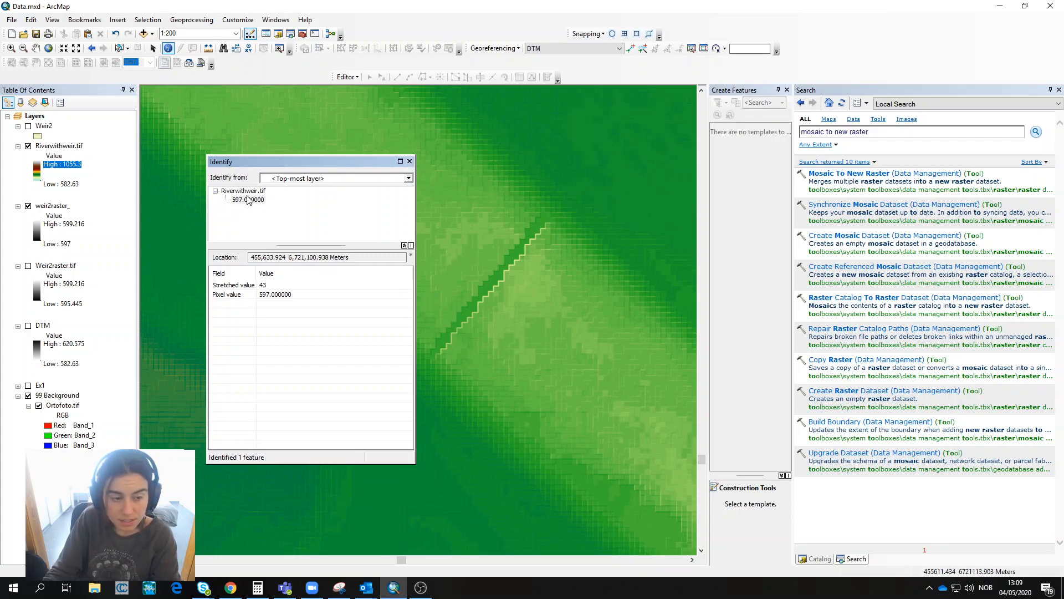
left_click(409, 161)
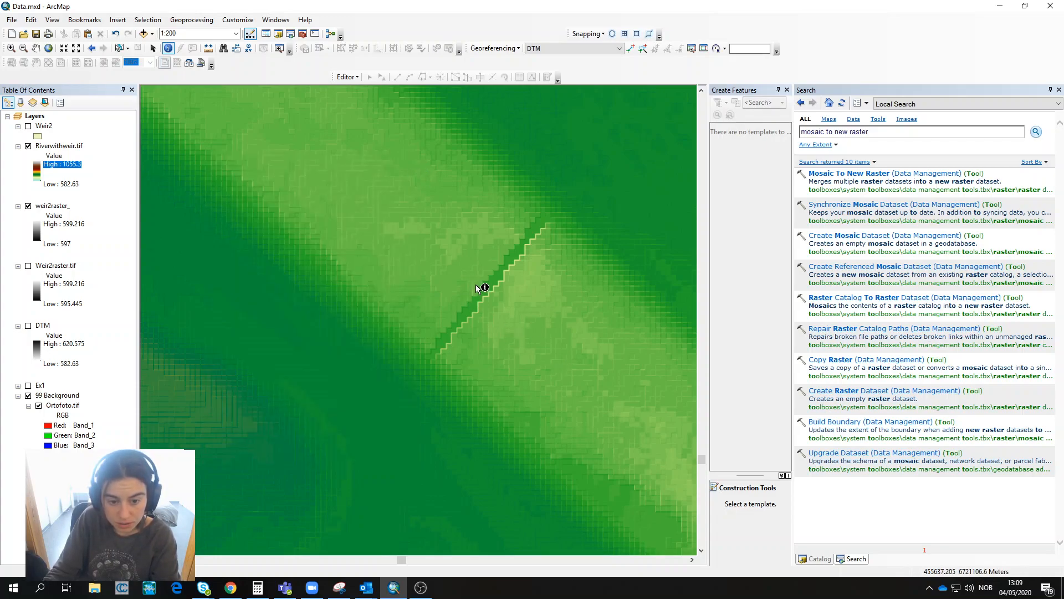
left_click(477, 287)
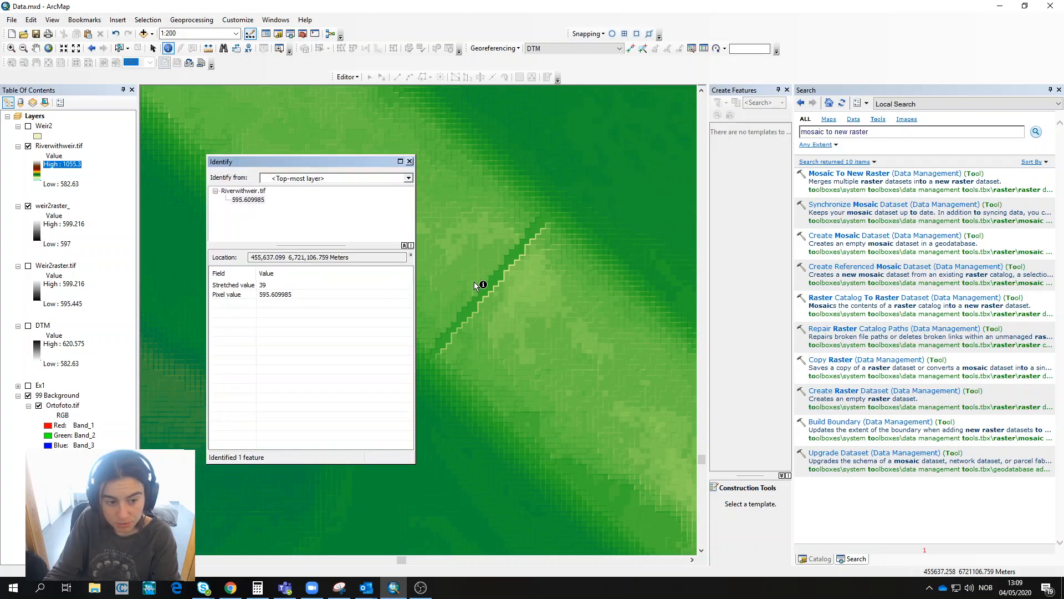
left_click(411, 162)
left_click(479, 300)
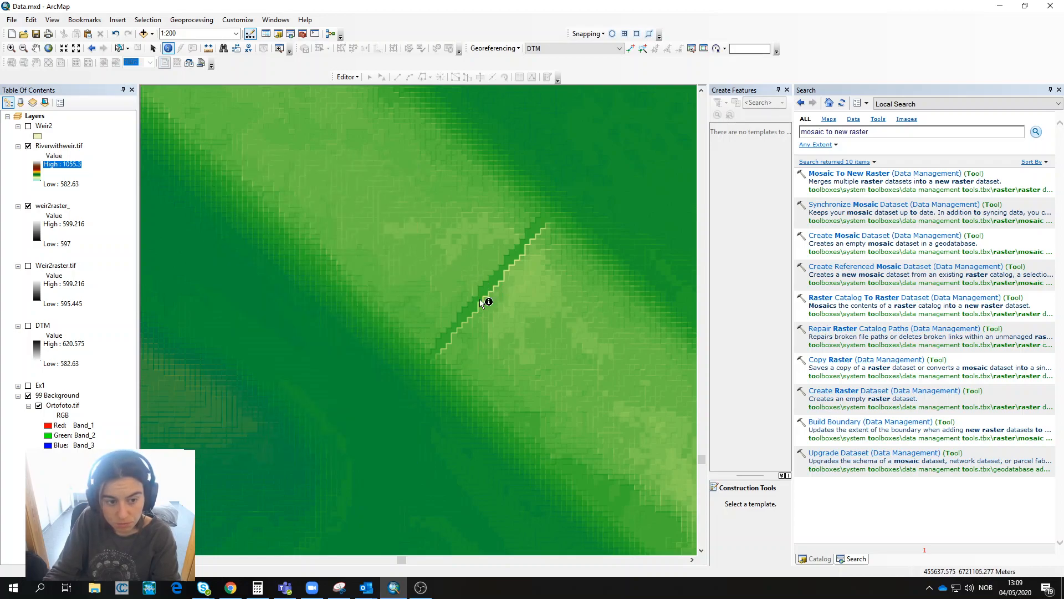
left_click(400, 162)
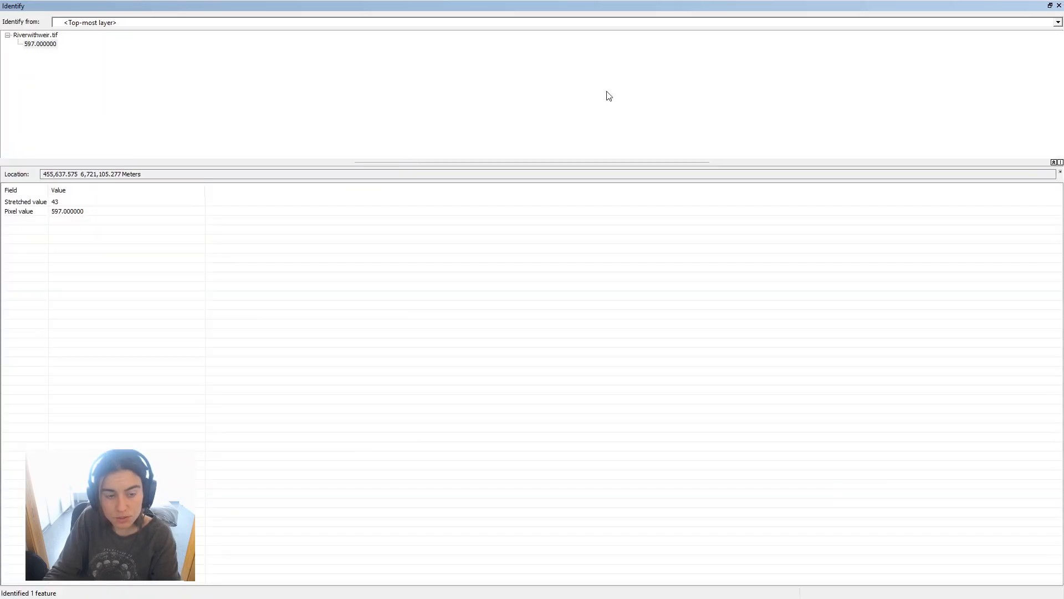
left_click(1059, 5)
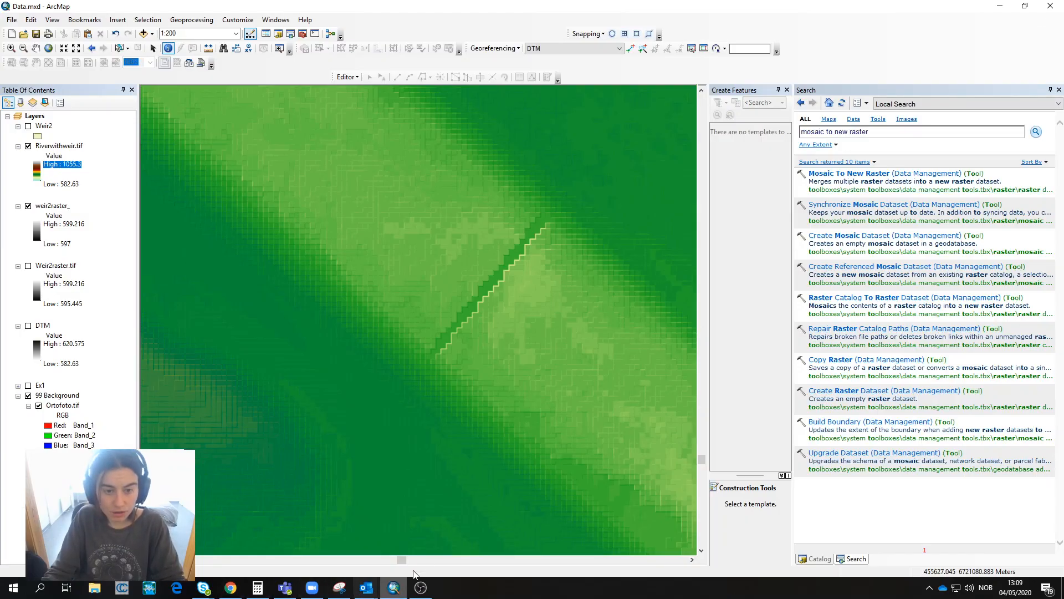
scroll(419, 311, "down", 1)
scroll(336, 269, "up", 4)
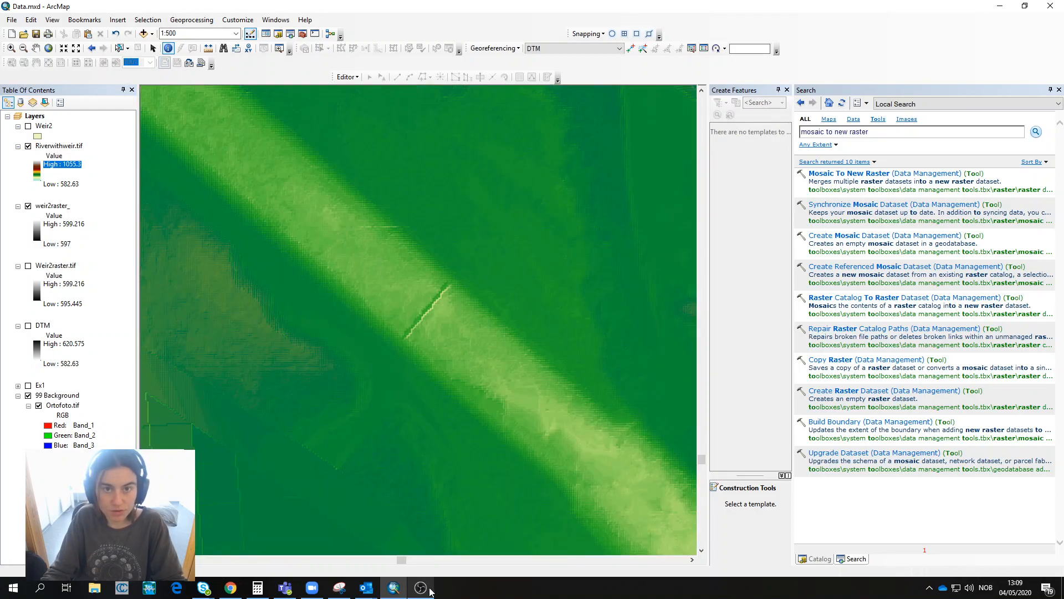
mouse_move(427, 590)
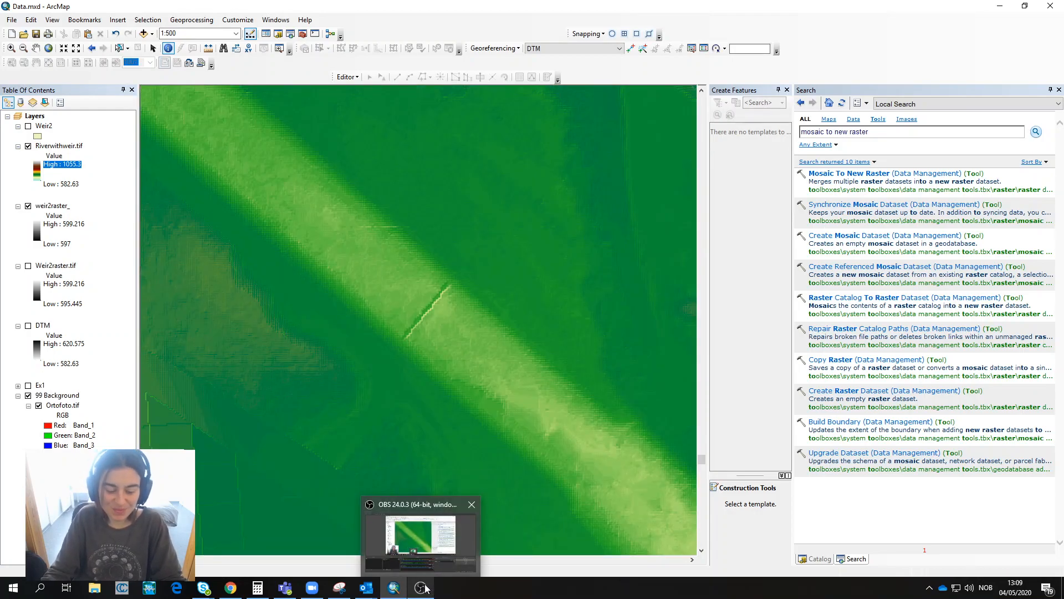